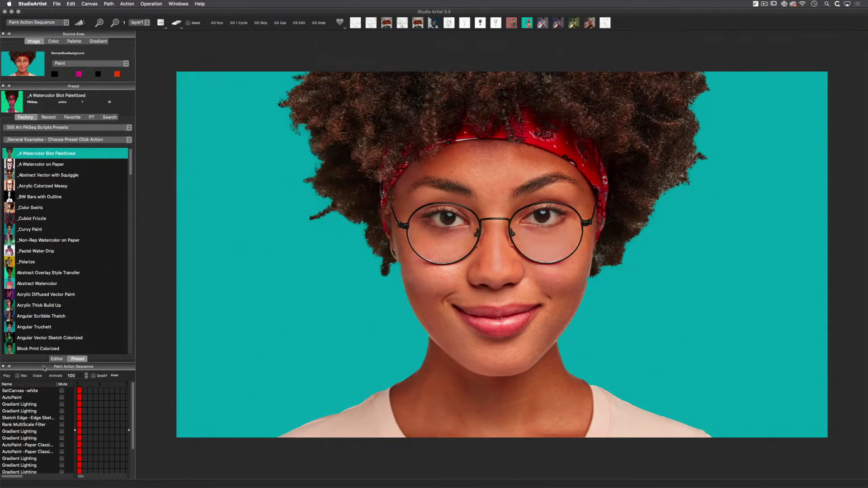
# - Float the paint action sequence into its own panel and widen its keyframe timeline
pyautogui.moveTo(44, 368)
pyautogui.mouseDown()
pyautogui.moveTo(120, 464)
pyautogui.moveTo(203, 465)
pyautogui.mouseUp()
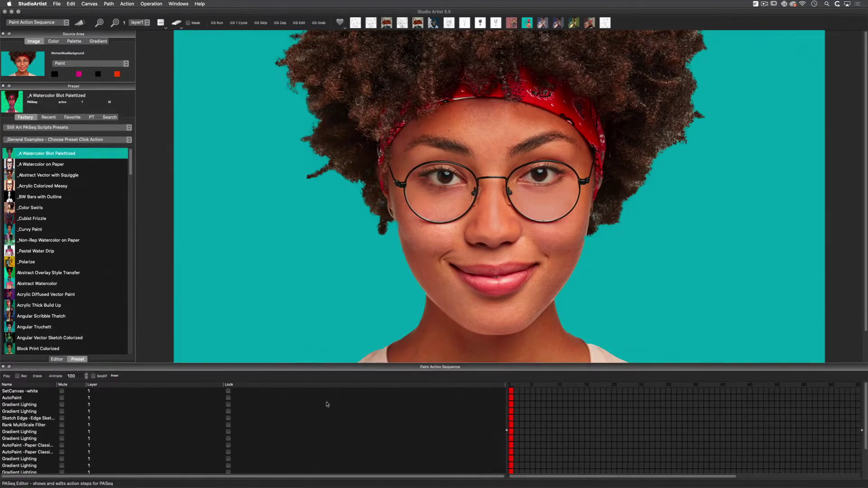
pyautogui.moveTo(506, 388); pyautogui.dragTo(424, 394)
pyautogui.moveTo(370, 395); pyautogui.dragTo(110, 393)
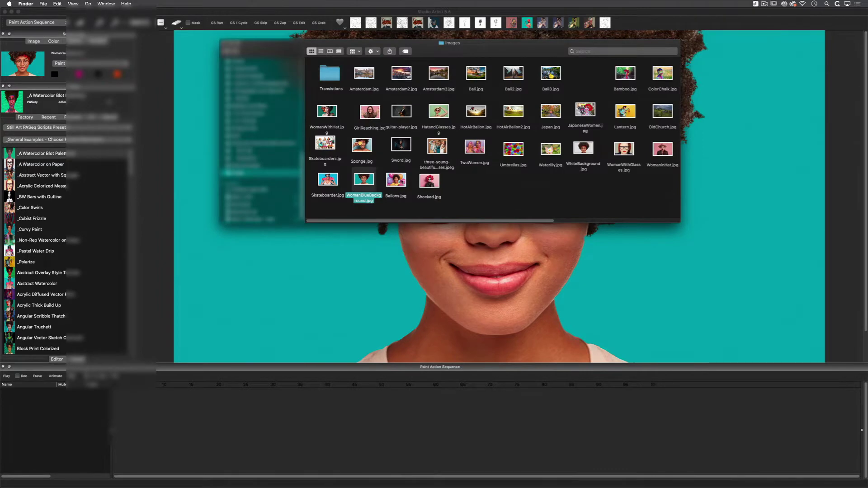
# - Load Balloons.jpg as the source and record a single Transition Context keyframe from it
pyautogui.moveTo(396, 180); pyautogui.dragTo(23, 63)
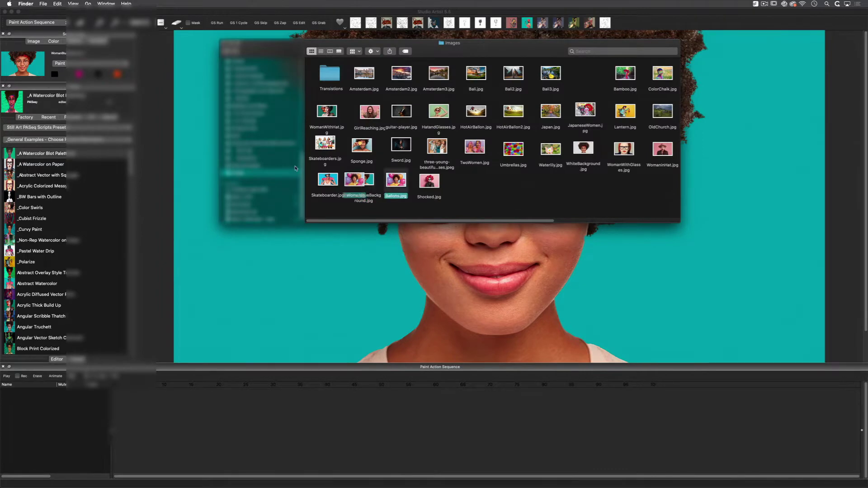
pyautogui.click(192, 101)
pyautogui.click(127, 4)
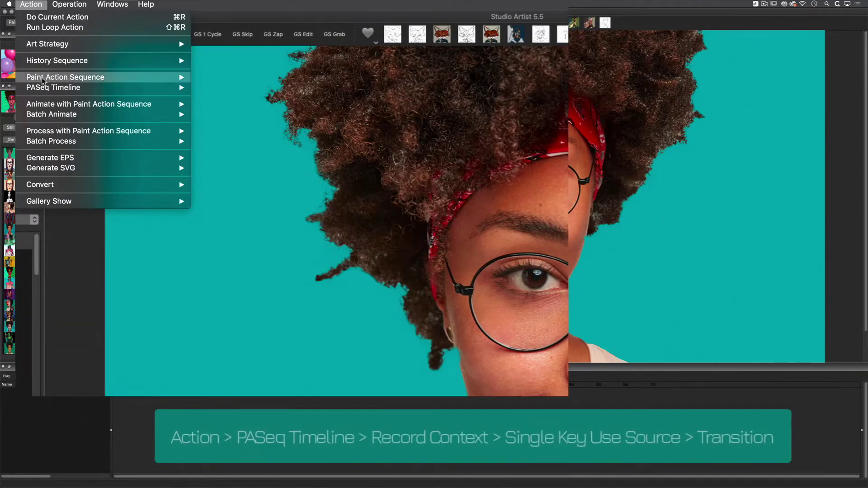
pyautogui.moveTo(115, 86)
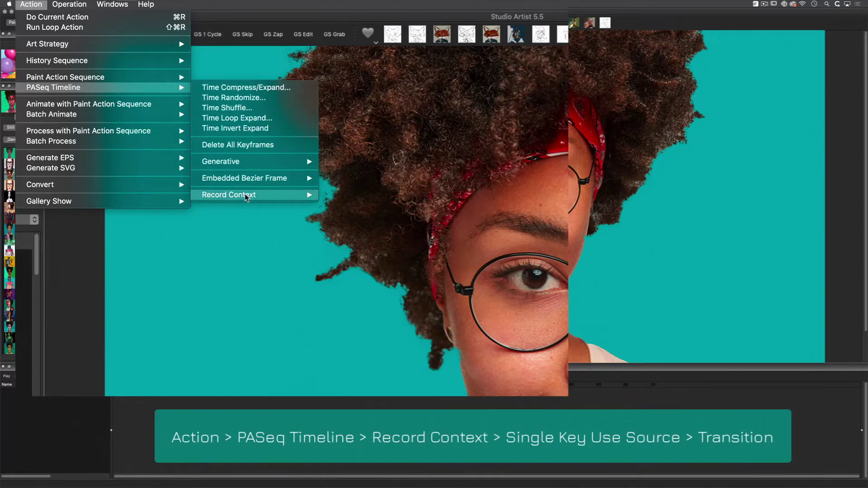
pyautogui.moveTo(286, 200)
pyautogui.moveTo(400, 240)
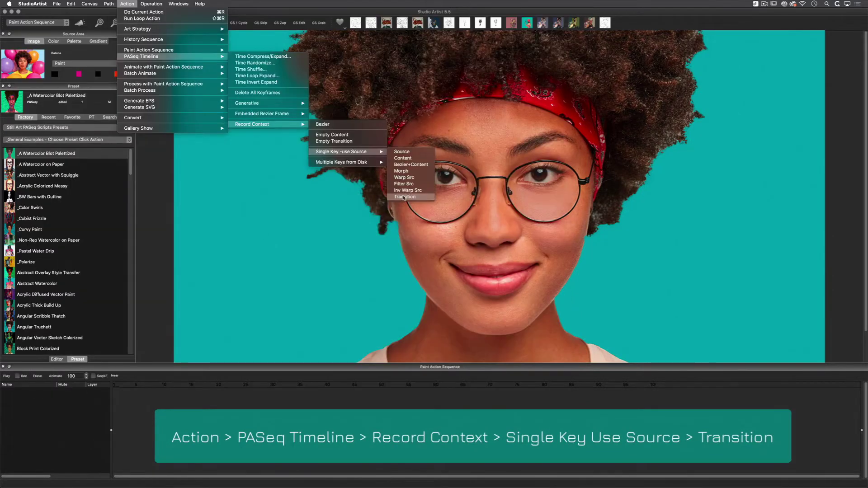
pyautogui.click(404, 197)
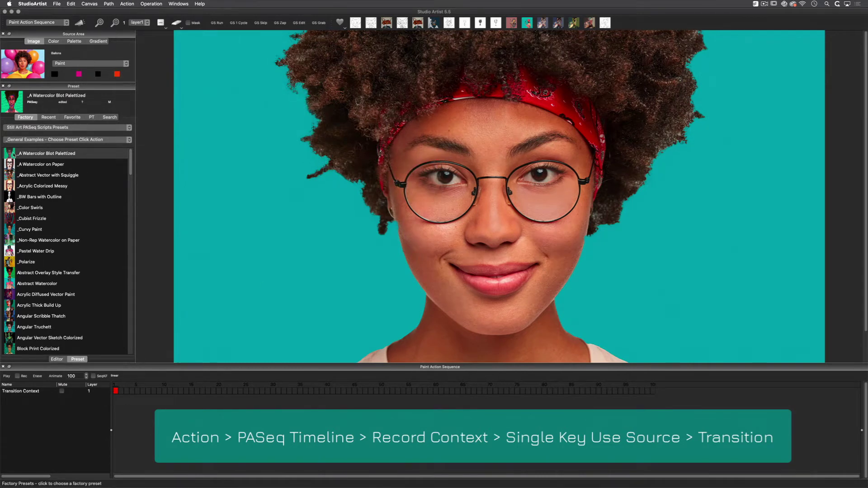
# - Load Shocked.jpg, the sugar-skull photo, as the new source image
pyautogui.click(116, 391)
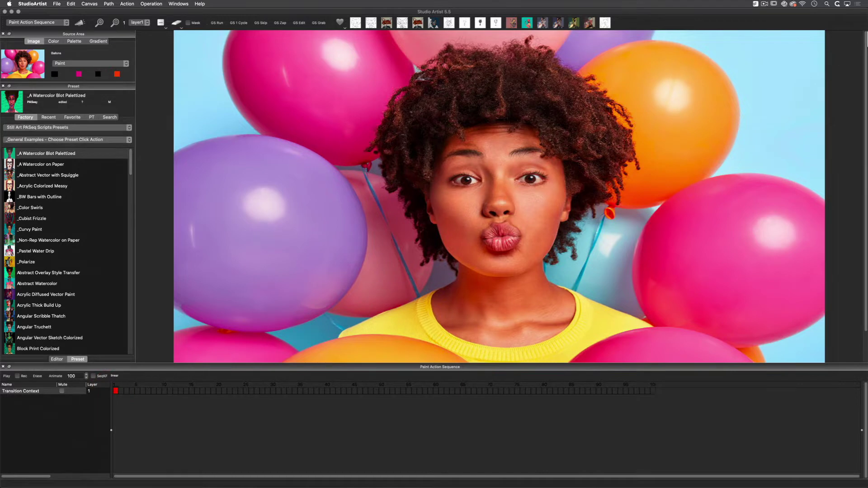
pyautogui.click(861, 35)
pyautogui.moveTo(429, 180); pyautogui.dragTo(27, 69)
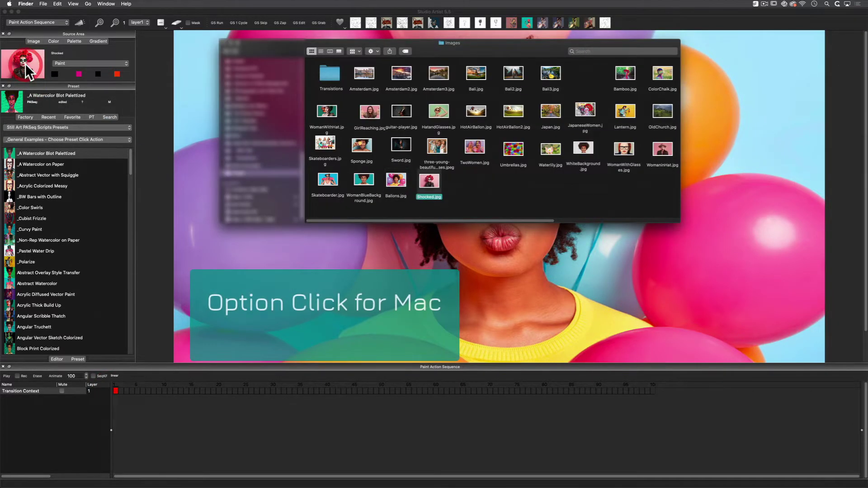
pyautogui.click(272, 396)
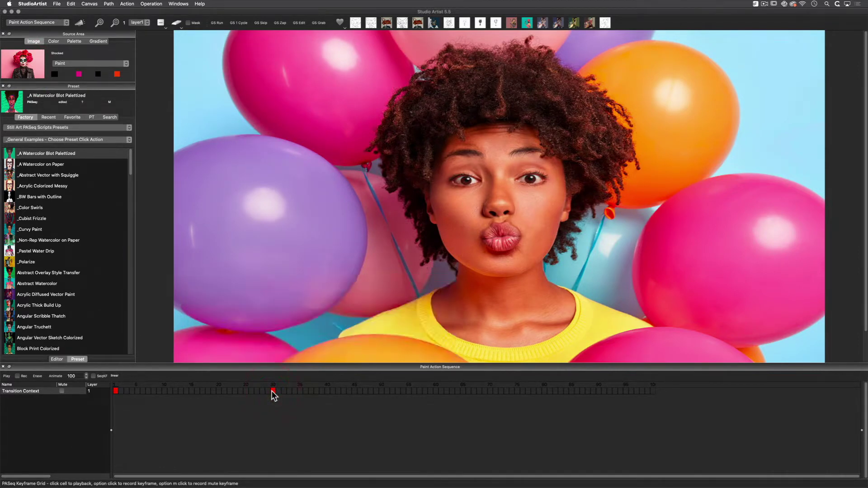
# - Record a transition keyframe at frame 30, then preview the frame 1 and frame 30 keyframes
pyautogui.click(273, 390)
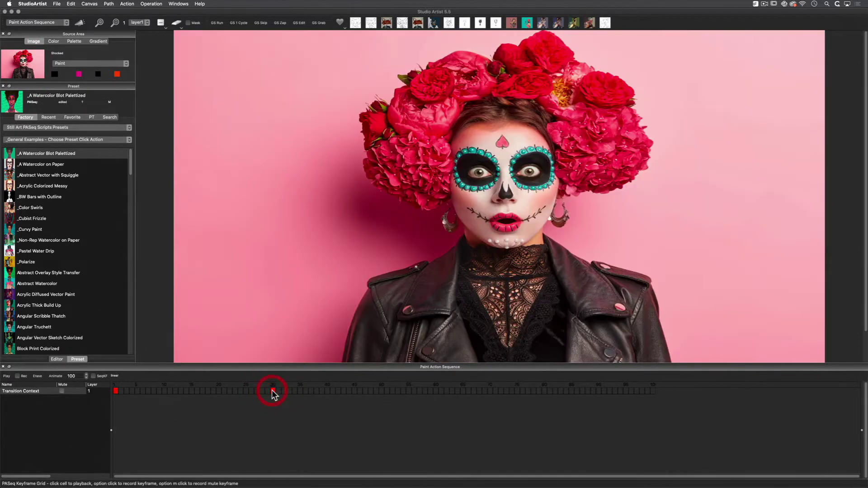
pyautogui.click(116, 390)
pyautogui.click(273, 390)
pyautogui.click(116, 391)
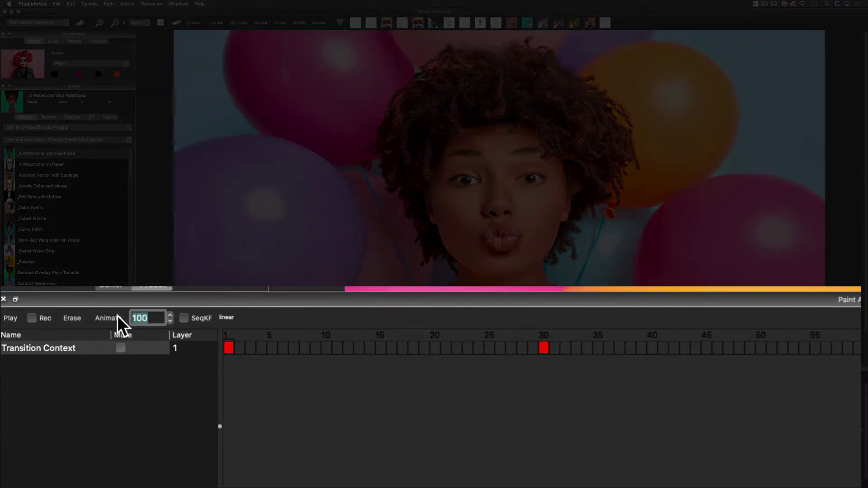
# - Set the animation length to 30 frames, check keyframes 1 and 30, and animate
pyautogui.write('30')
pyautogui.press('Return')
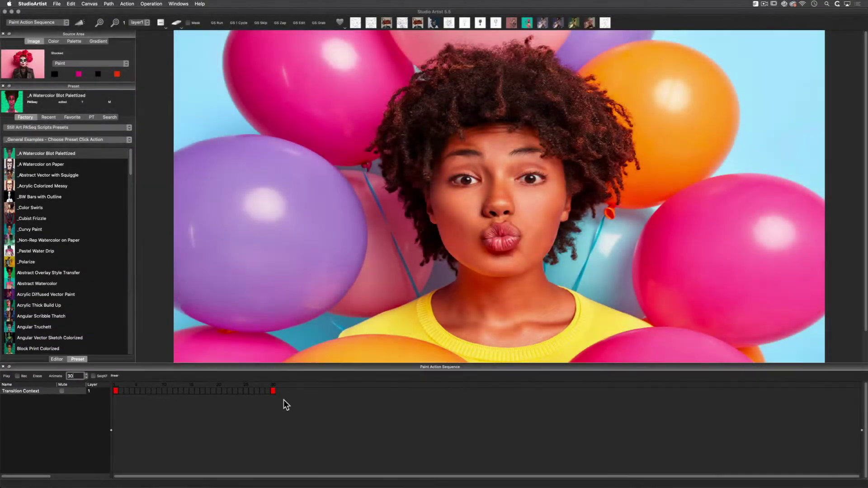
pyautogui.click(116, 391)
pyautogui.click(273, 392)
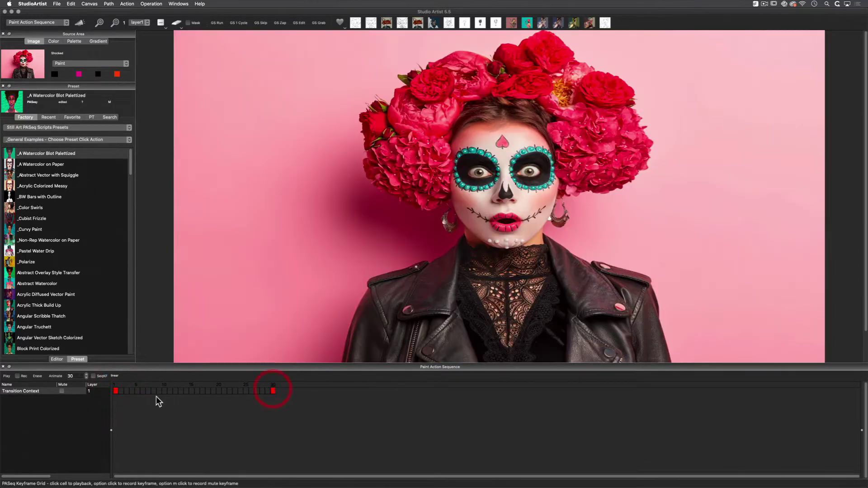
pyautogui.click(117, 392)
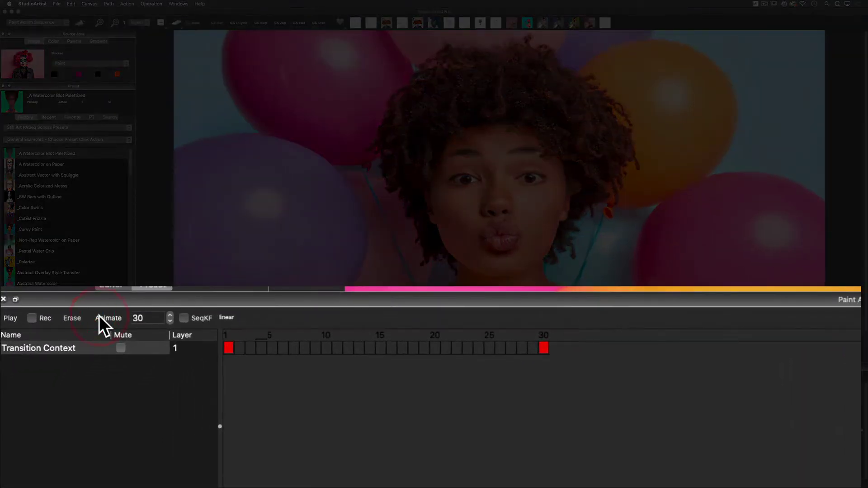
pyautogui.click(100, 318)
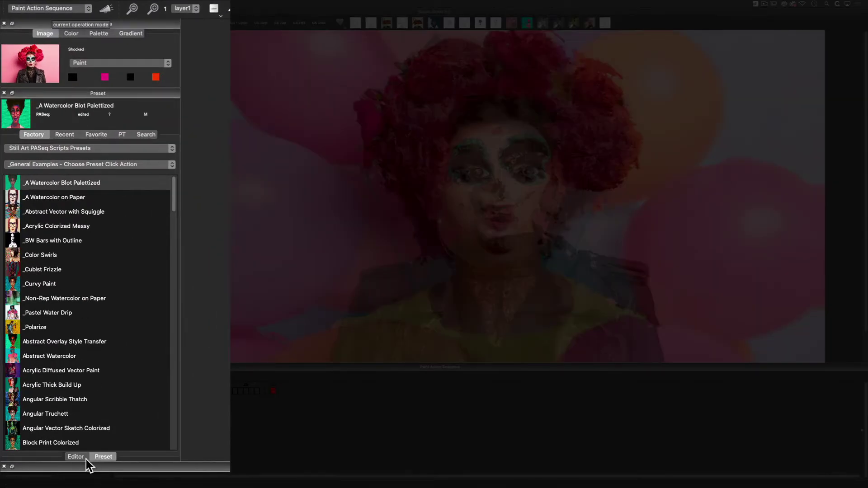
# - Change the Transition Context's Trans Algorithm to Flow in the Editor and preview keyframe 1
pyautogui.click(80, 457)
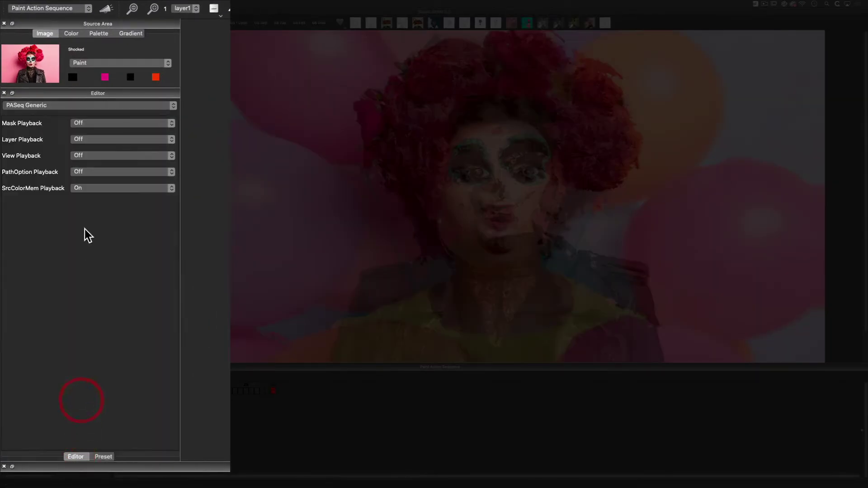
pyautogui.click(67, 106)
pyautogui.click(67, 122)
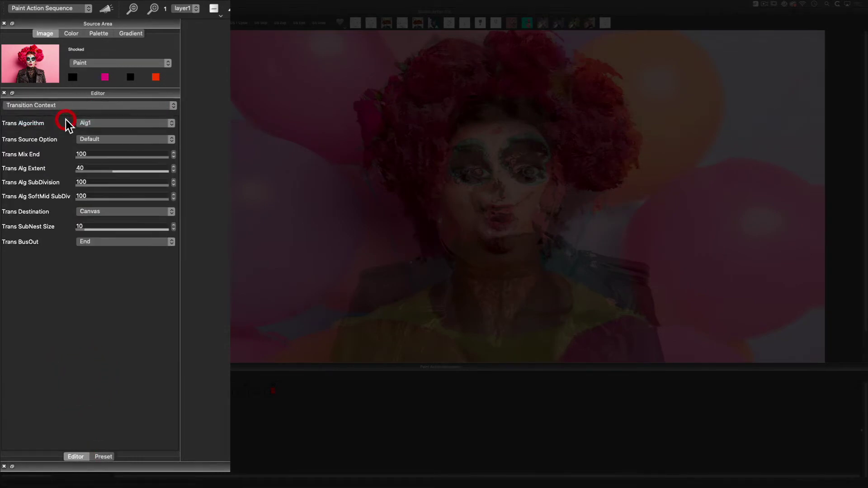
pyautogui.click(116, 123)
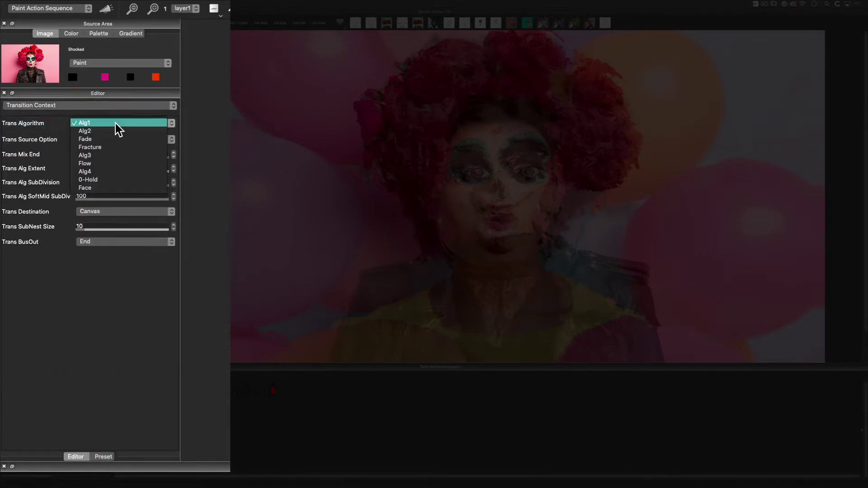
pyautogui.click(113, 164)
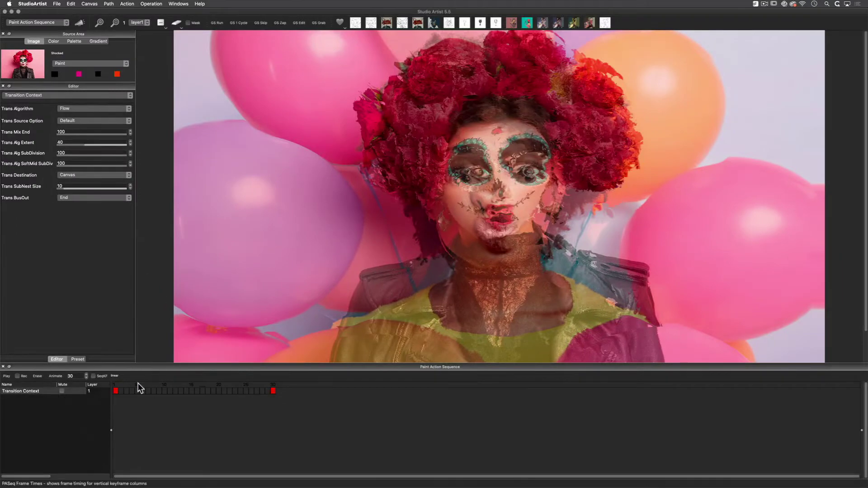
pyautogui.click(115, 392)
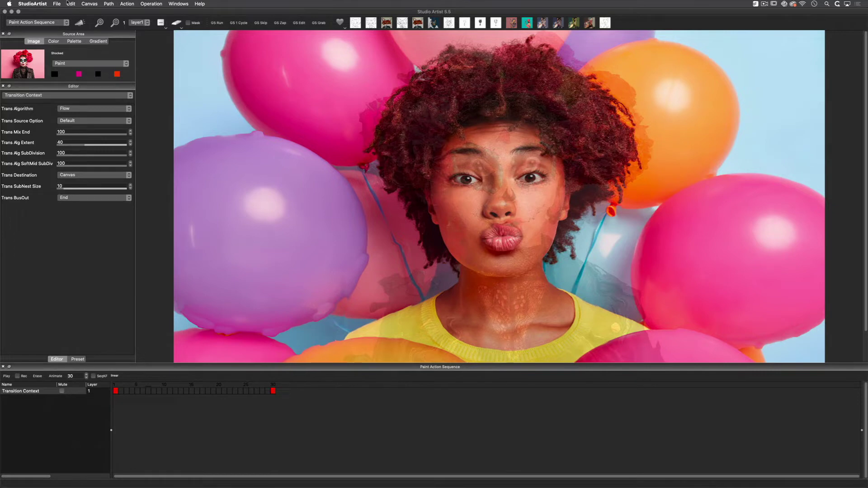
# - Set Movie Output FPS and MovieStream AutoWrite FPS to 10 in the Movie preferences
pyautogui.click(36, 3)
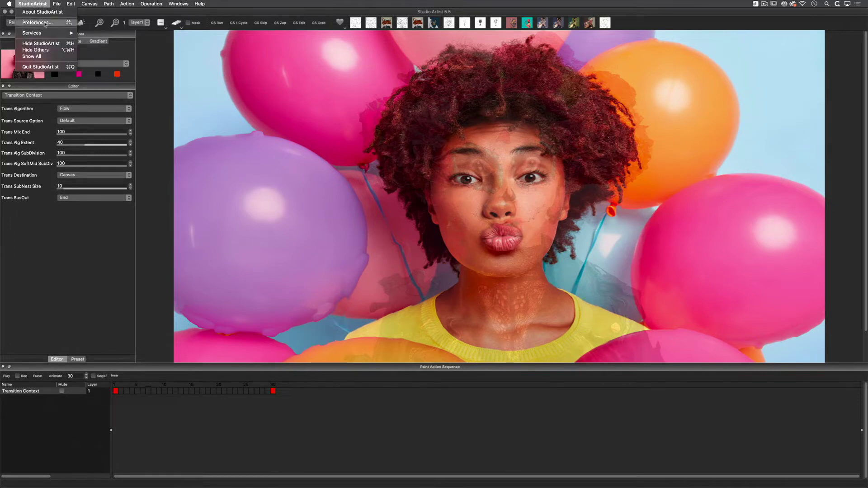
pyautogui.click(46, 24)
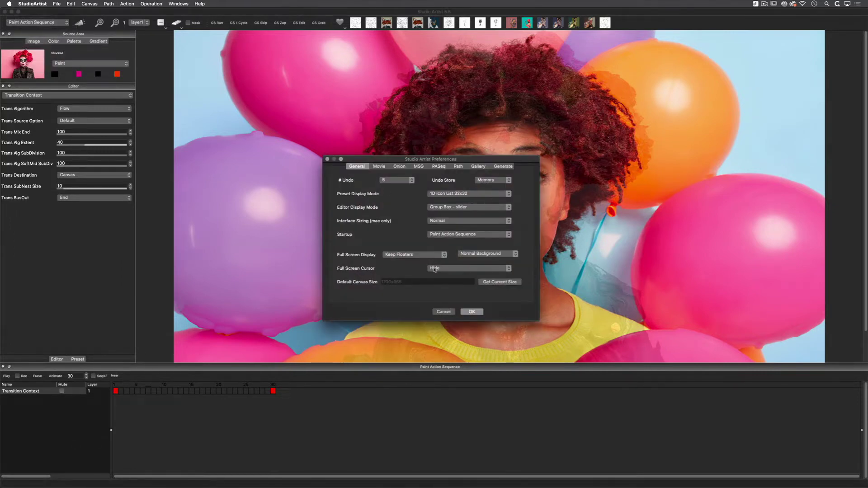
pyautogui.click(443, 311)
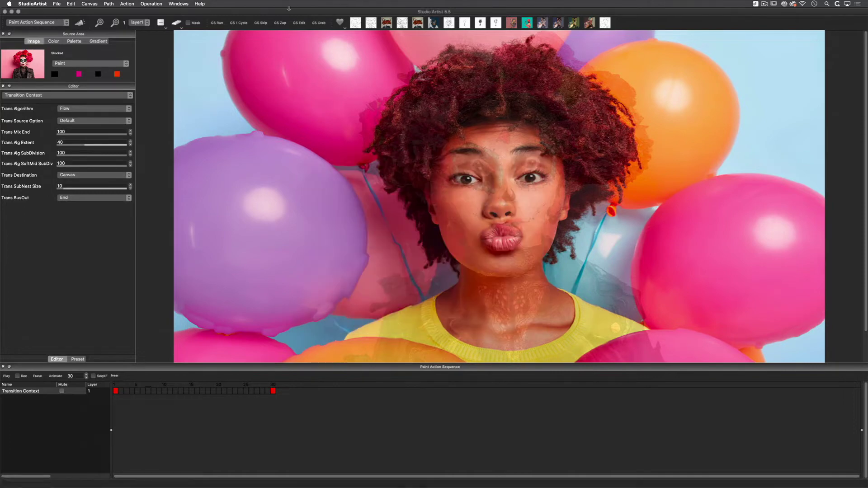
pyautogui.click(297, 23)
pyautogui.click(379, 167)
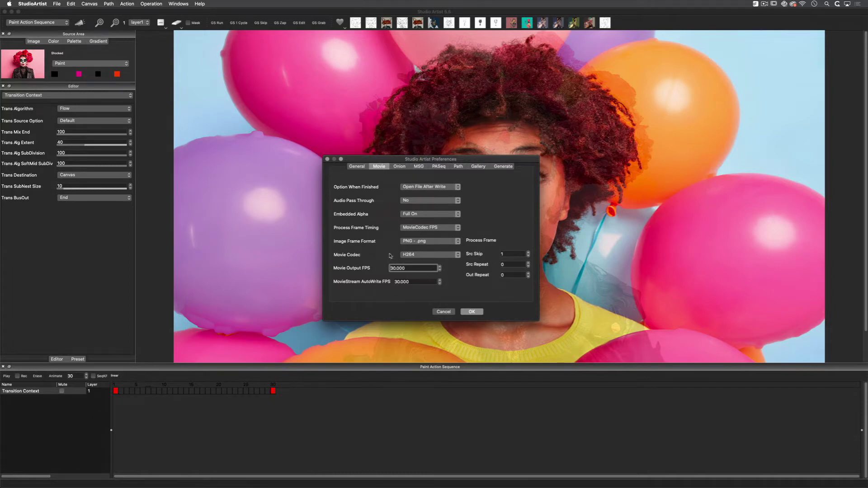
pyautogui.doubleClick(408, 267)
pyautogui.write('10')
pyautogui.moveTo(416, 280); pyautogui.dragTo(371, 279)
pyautogui.write('10')
pyautogui.click(436, 228)
pyautogui.click(424, 227)
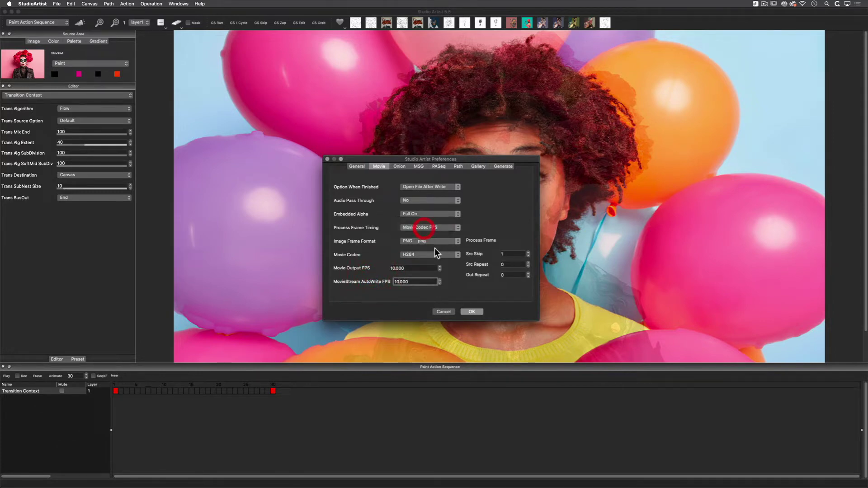
pyautogui.click(472, 311)
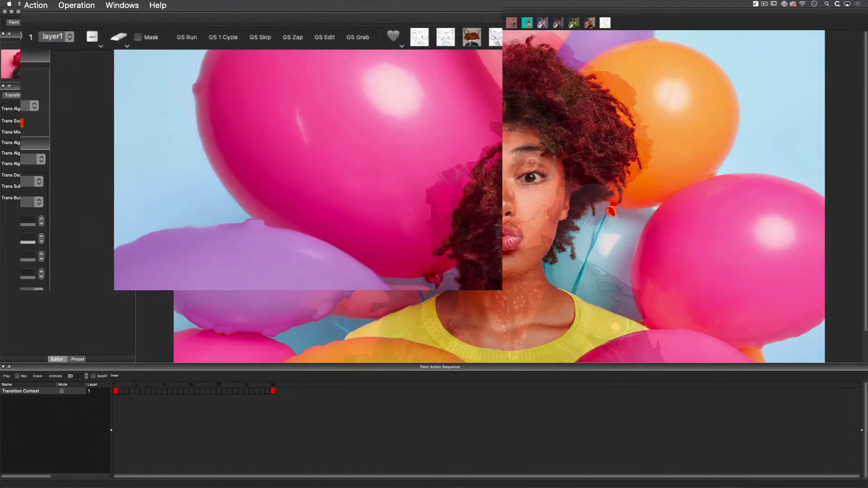
# - Render the transition with Animate with Paint Action Sequence > to Movie
pyautogui.click(127, 4)
pyautogui.moveTo(44, 109)
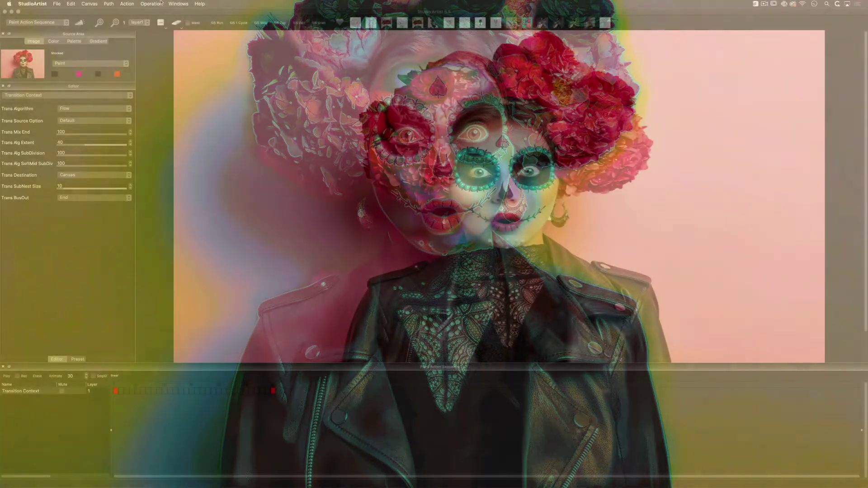
# - Show the History Sequence panel and copy the Transition Context step into it
pyautogui.click(172, 3)
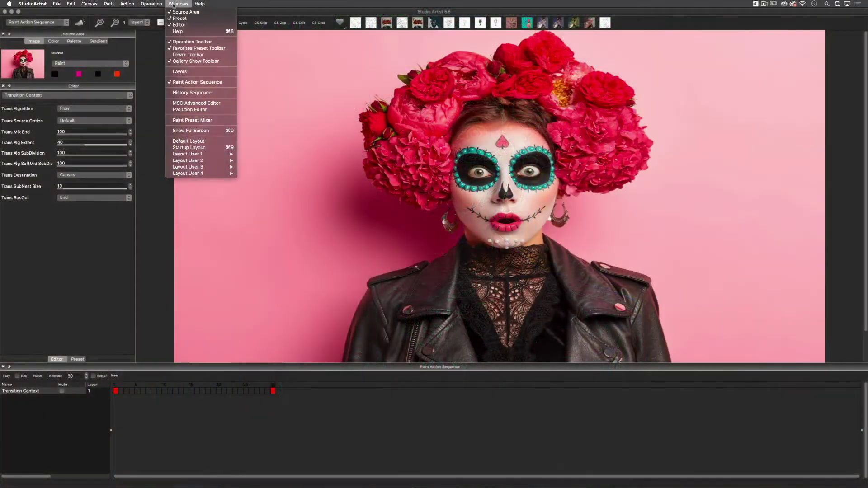
pyautogui.click(198, 92)
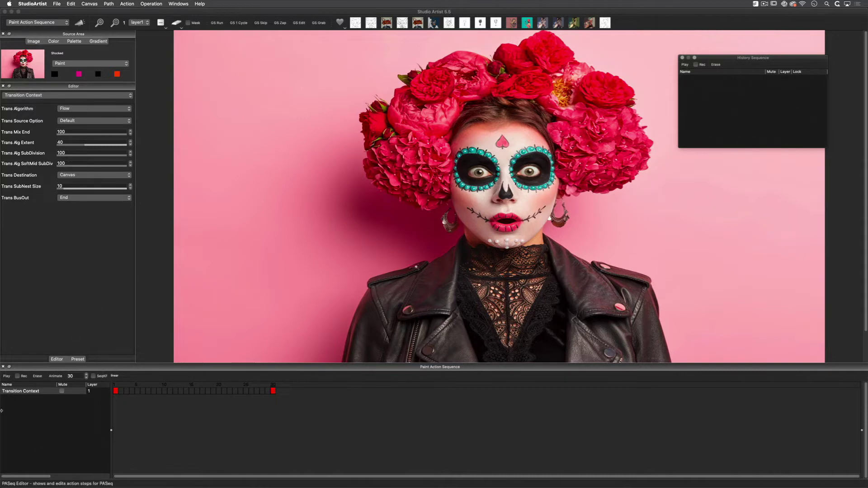
pyautogui.moveTo(26, 395); pyautogui.dragTo(709, 89)
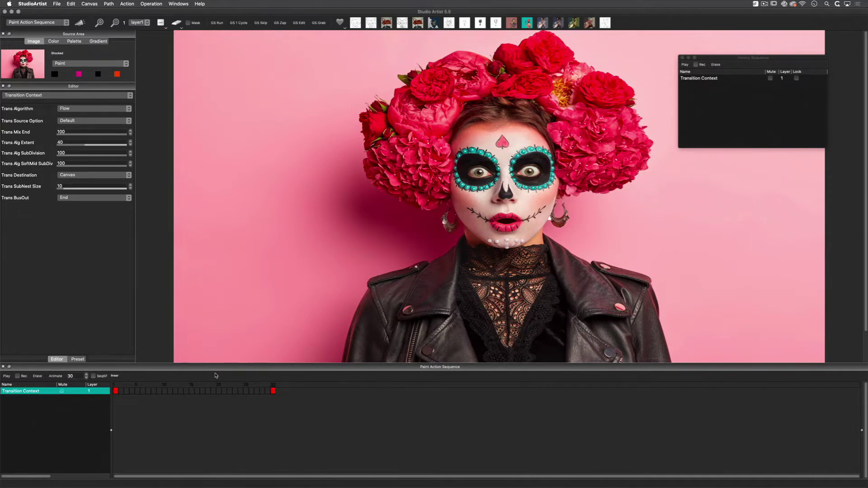
# - Load the Color Edge factory preset
pyautogui.click(75, 359)
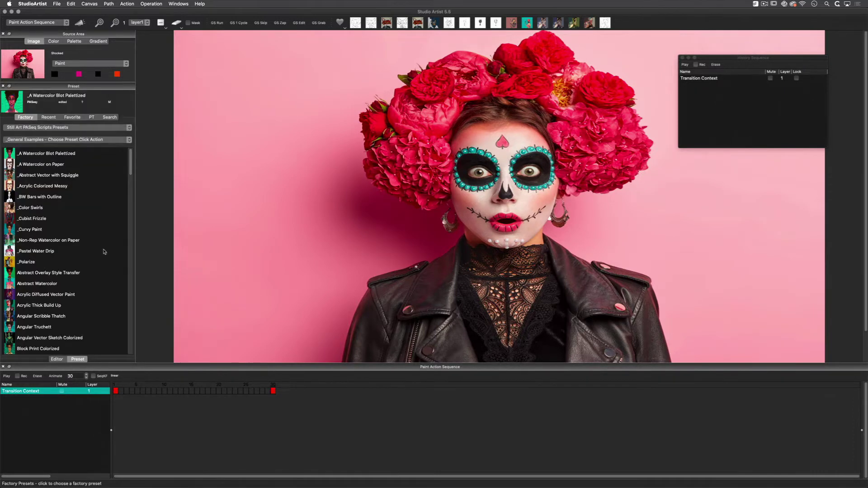
pyautogui.moveTo(131, 165); pyautogui.dragTo(128, 204)
pyautogui.click(31, 277)
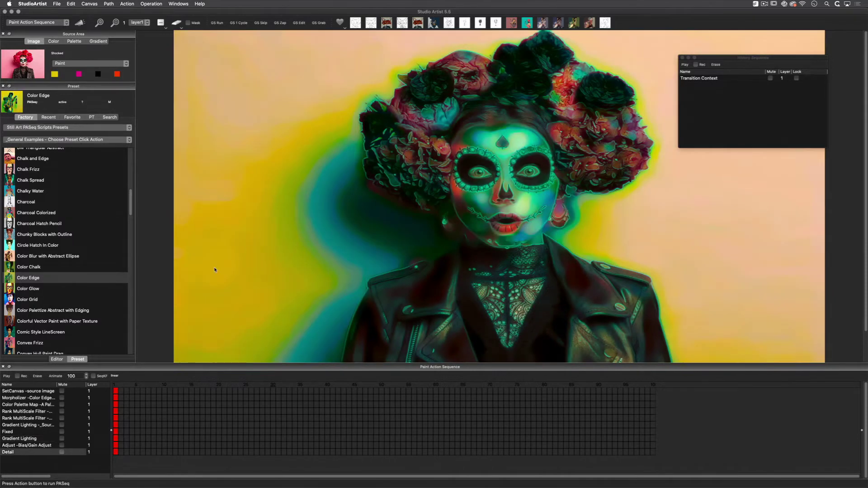
# - Insert the saved Transition Context step into the sequence and set the animation to 30 frames
pyautogui.moveTo(695, 79)
pyautogui.mouseDown()
pyautogui.moveTo(327, 311)
pyautogui.moveTo(11, 393)
pyautogui.mouseUp()
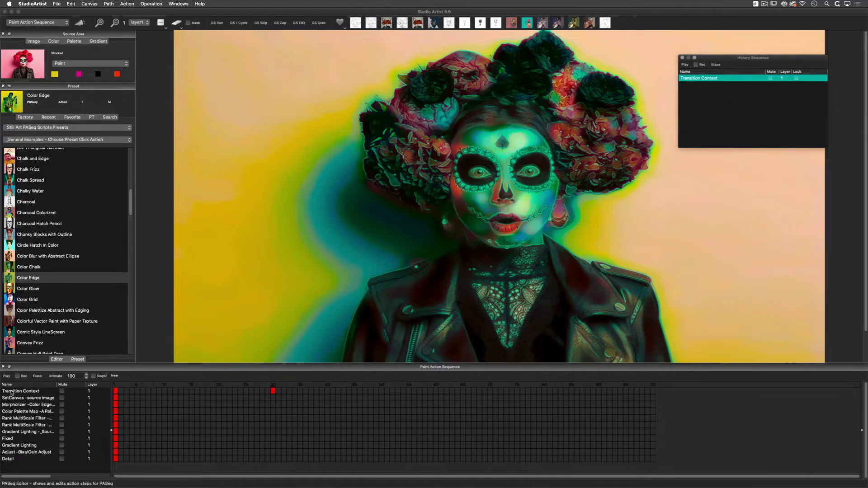
pyautogui.click(77, 374)
pyautogui.click(77, 375)
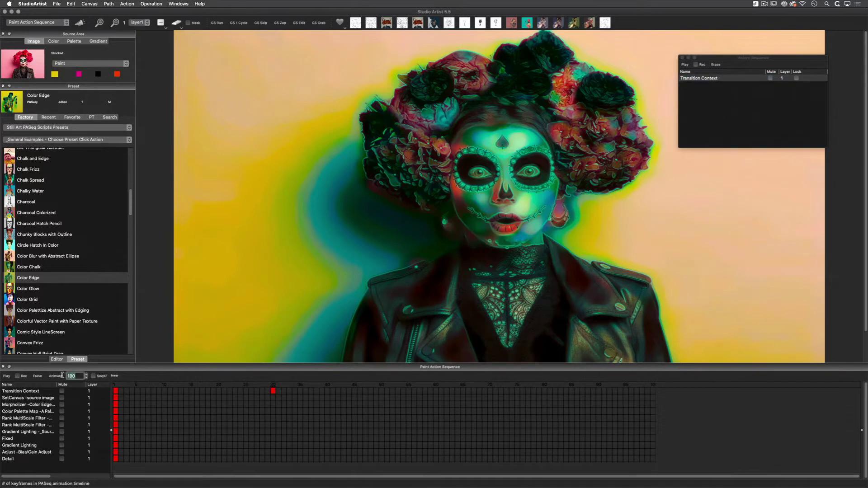
pyautogui.write('30')
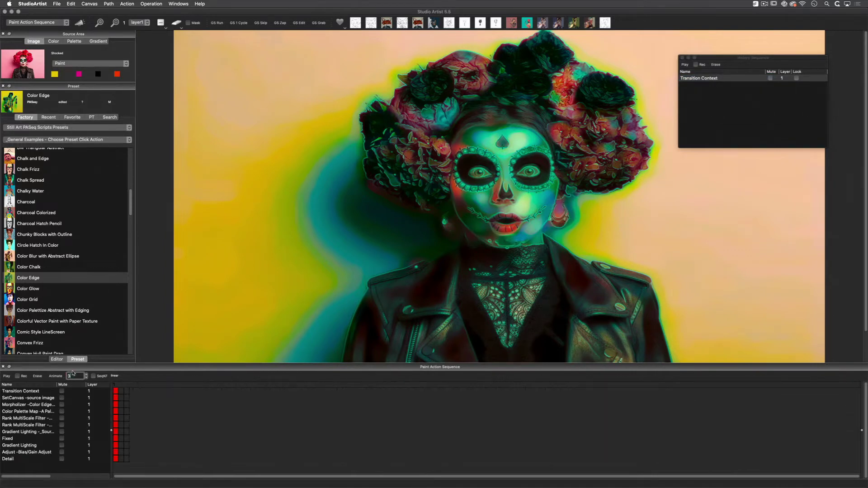
# - Preview Transition Context frames 1 and 30, then play the Color Edge sequence
pyautogui.click(115, 393)
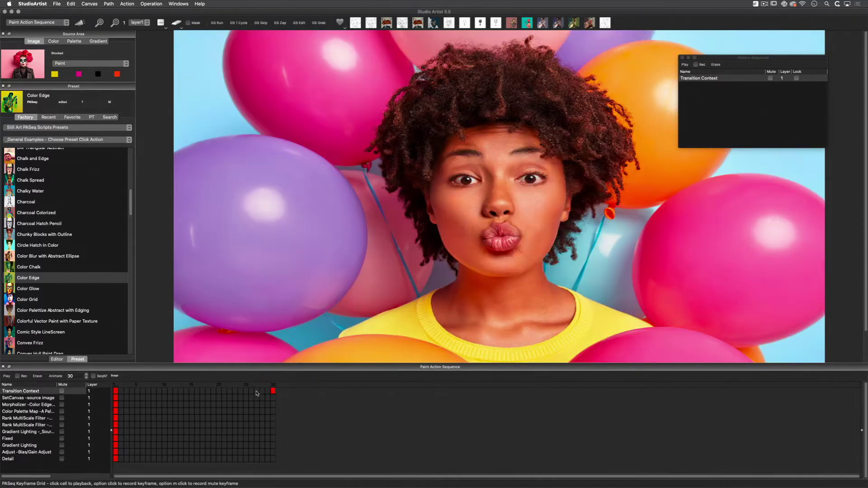
pyautogui.click(273, 392)
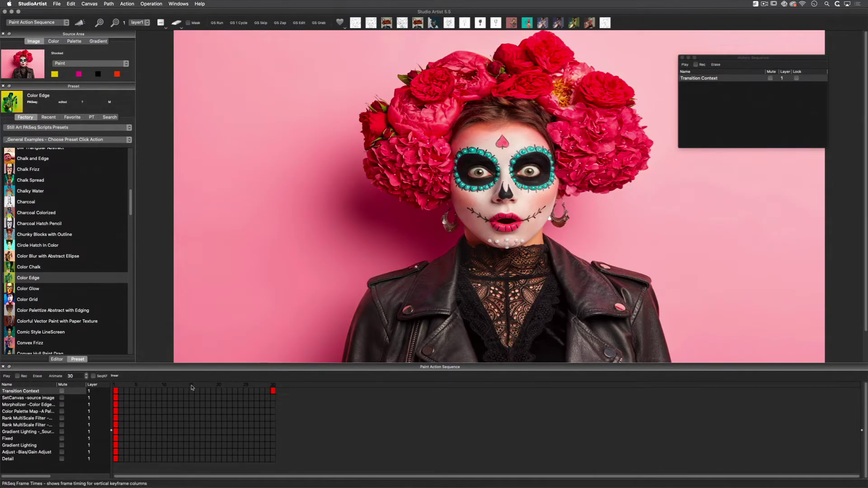
pyautogui.click(6, 377)
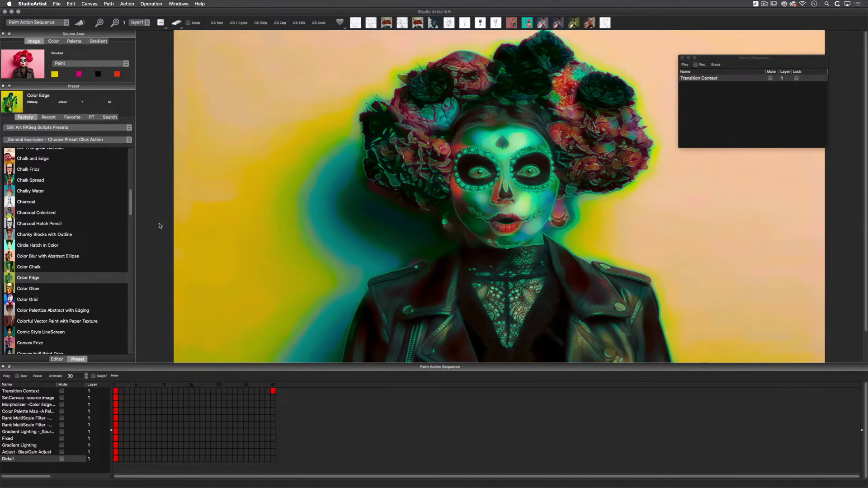
# - Set the Transition Context's Trans Destination to Source, keeping Flow as the algorithm
pyautogui.click(56, 359)
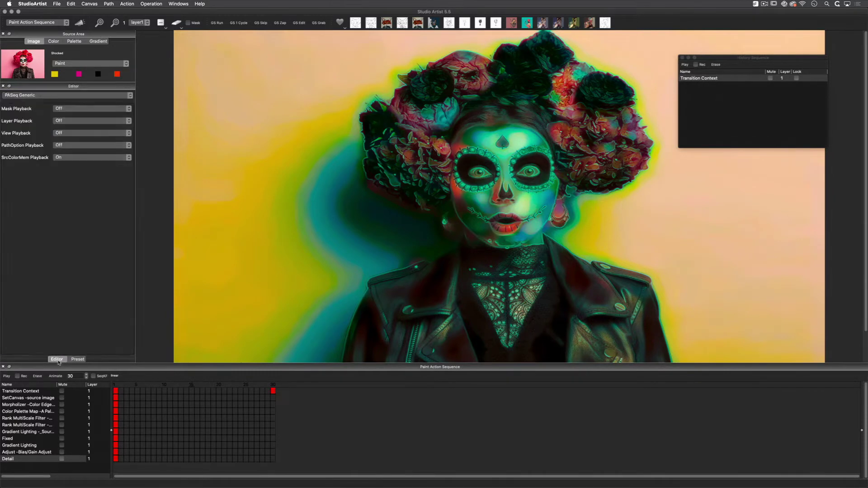
pyautogui.click(48, 95)
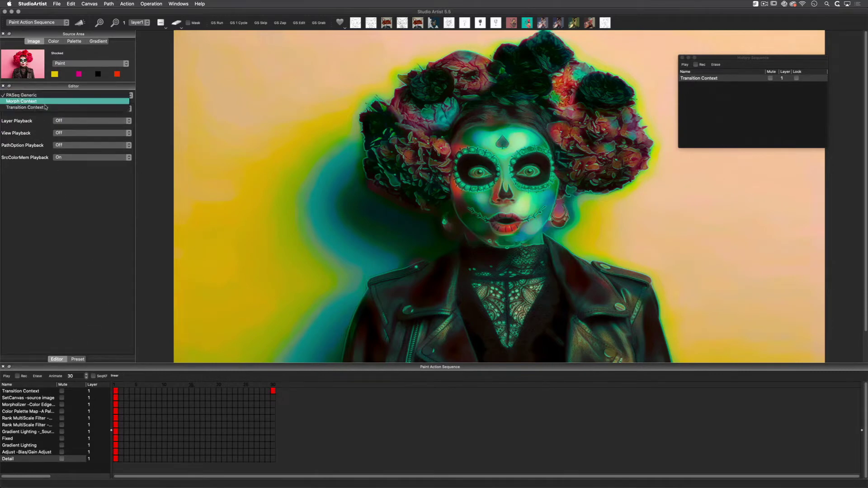
pyautogui.click(50, 108)
pyautogui.click(87, 109)
pyautogui.click(90, 139)
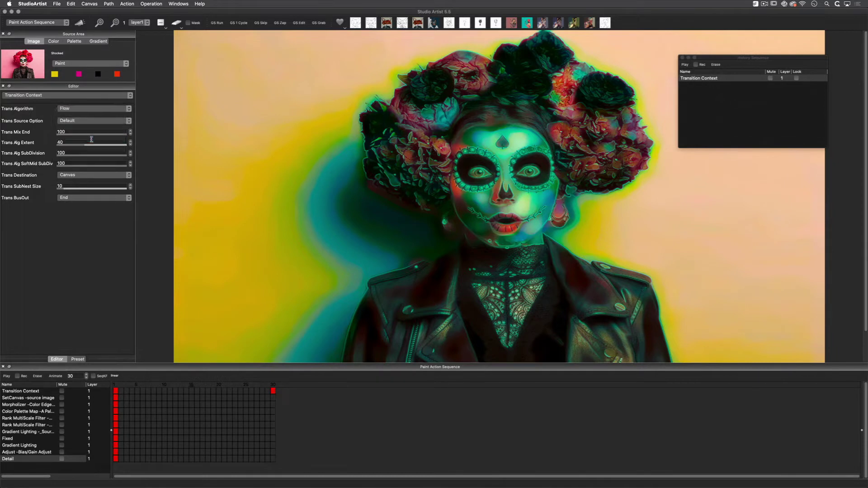
pyautogui.click(99, 175)
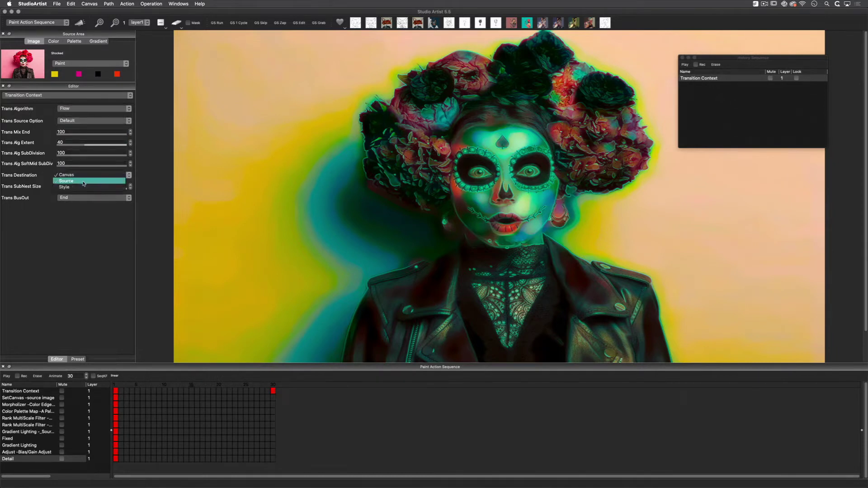
pyautogui.click(83, 182)
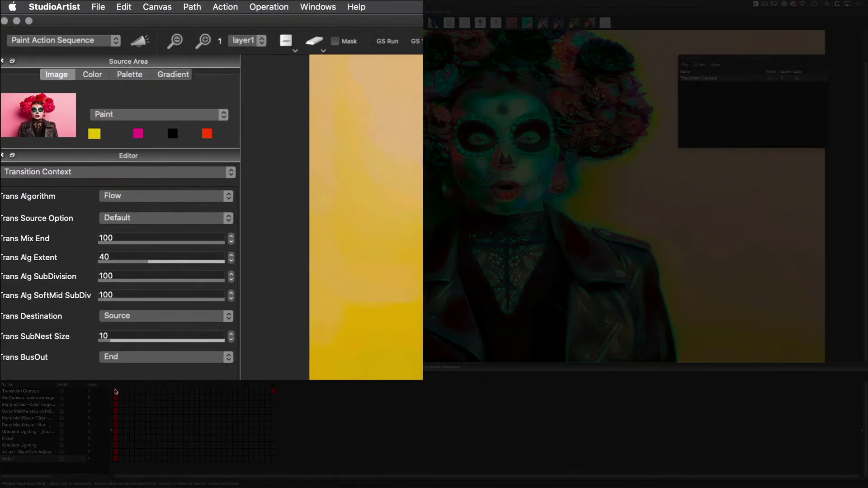
pyautogui.click(116, 391)
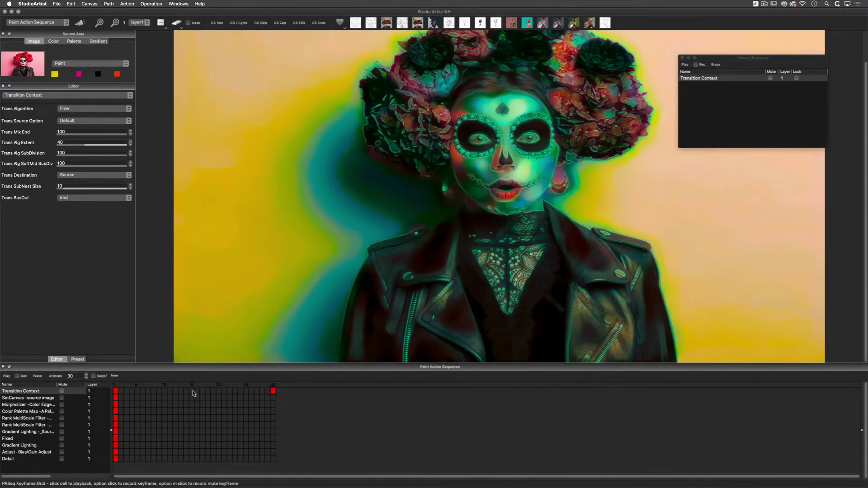
# - Preview frame 15, check its timing, and play the 30-frame Color Edge sequence
pyautogui.click(192, 391)
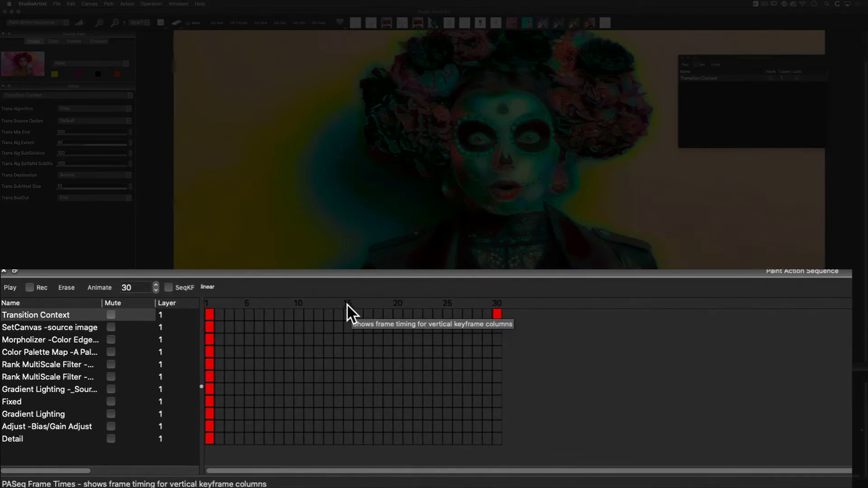
pyautogui.click(348, 303)
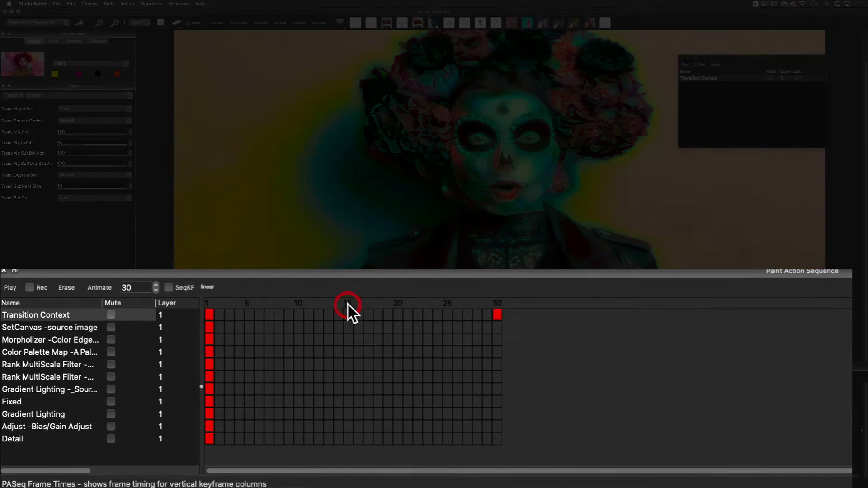
pyautogui.click(9, 289)
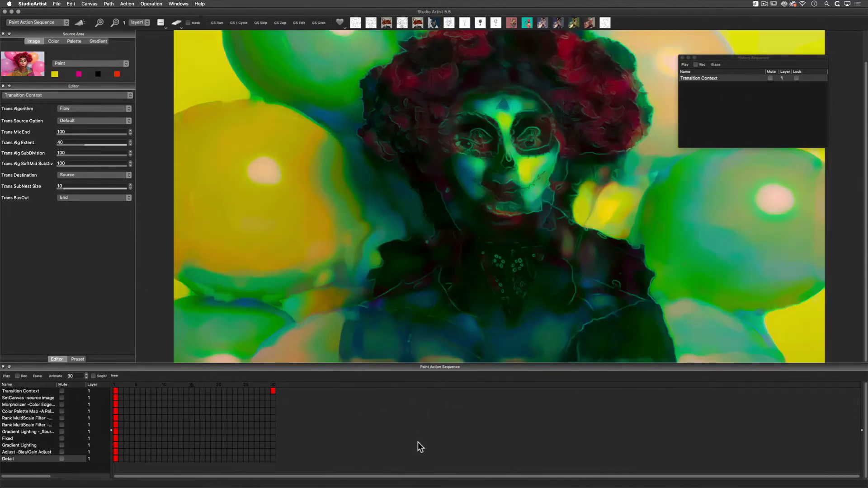
# - Bring up the Action menu's Animate with Paint Action Sequence commands
pyautogui.click(127, 3)
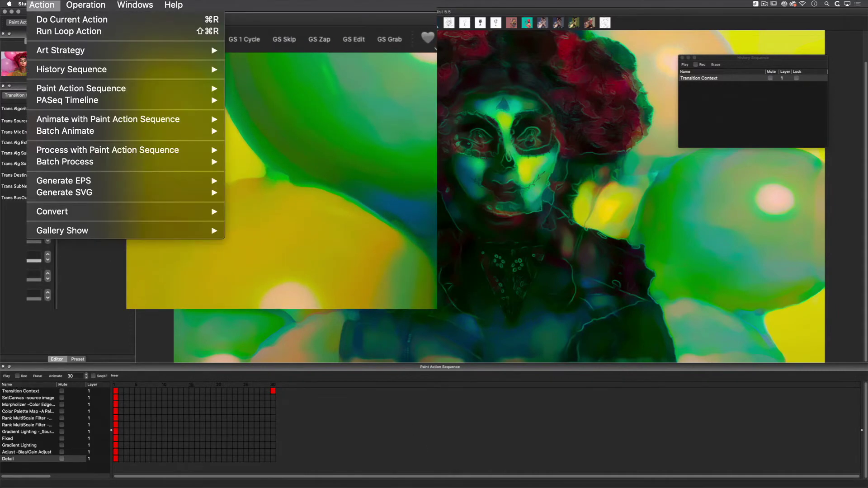
pyautogui.moveTo(63, 119)
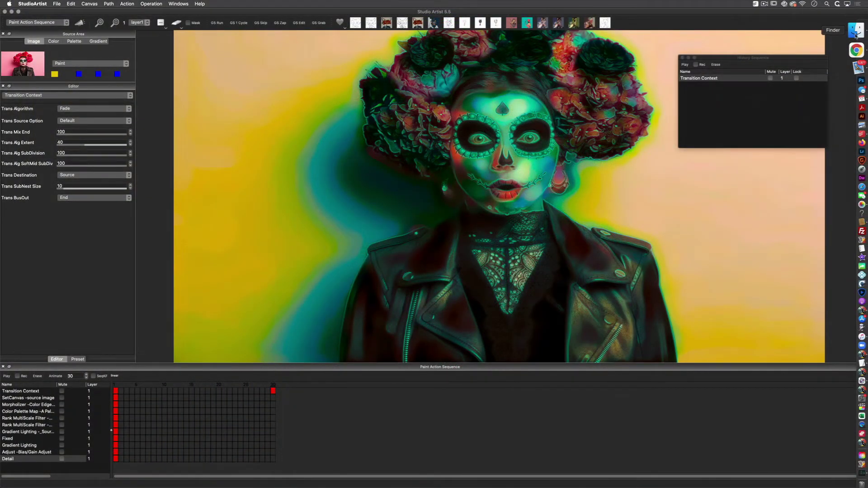
# - Load guitar-player.jpg as the source and record it as the frame-1 keyframe
pyautogui.click(855, 33)
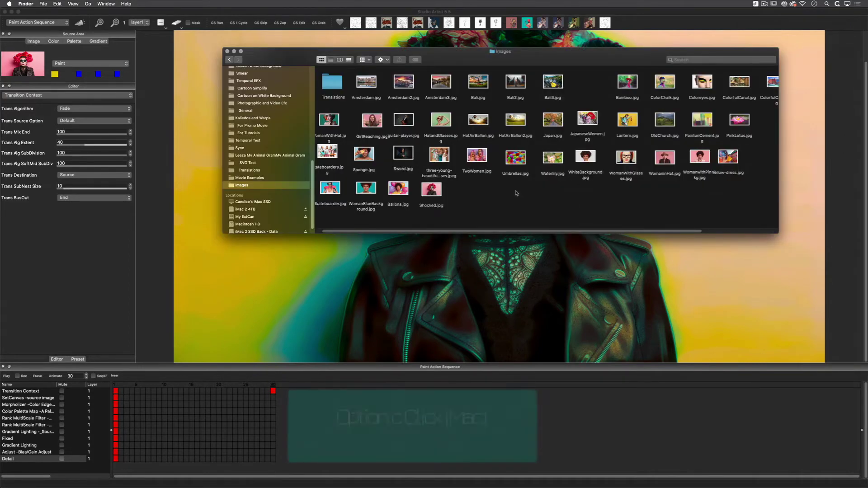
pyautogui.moveTo(403, 120); pyautogui.dragTo(25, 68)
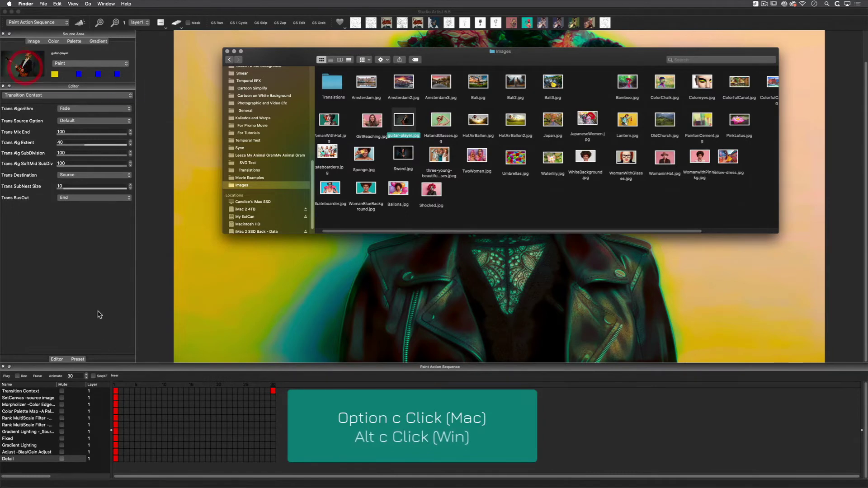
pyautogui.click(116, 395)
pyautogui.keyDown('alt'); pyautogui.click(116, 395); pyautogui.keyUp('alt')
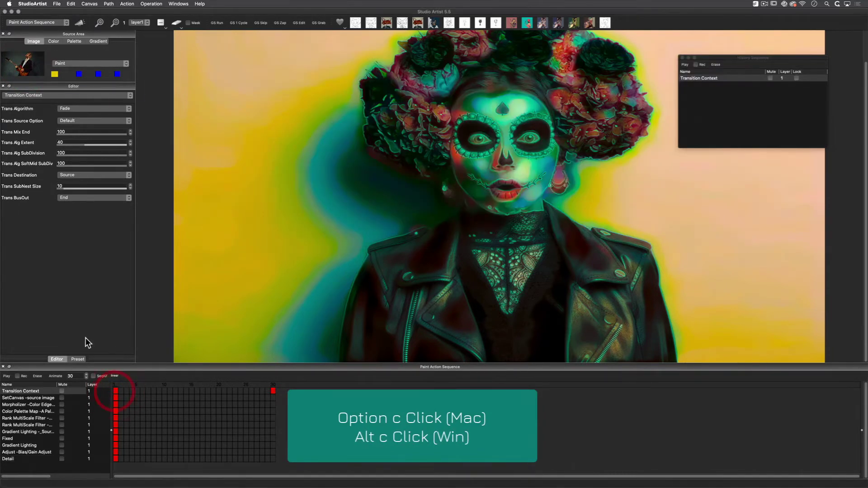
# - Load WomaninHat.jpg as the source and record it as the frame-30 keyframe
pyautogui.click(859, 33)
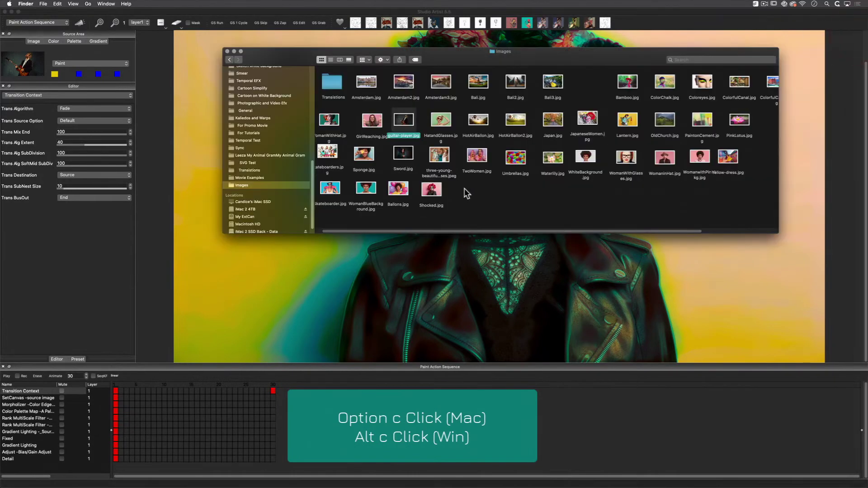
pyautogui.moveTo(665, 157); pyautogui.dragTo(23, 63)
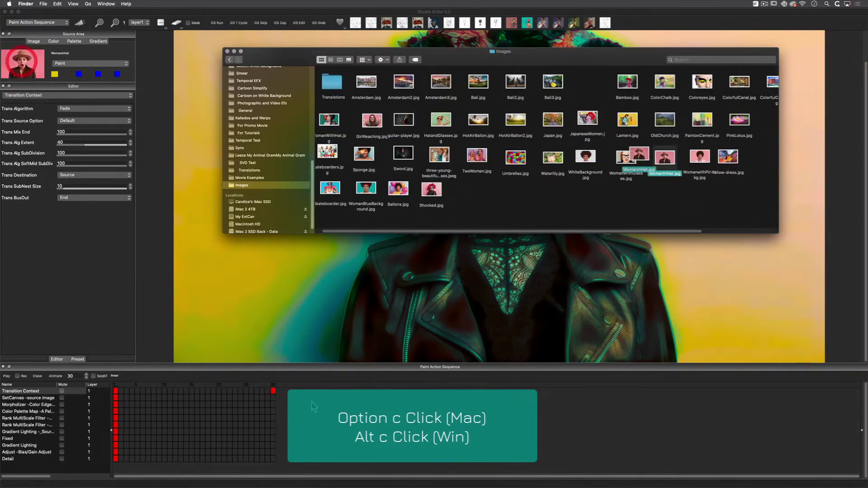
pyautogui.click(273, 389)
pyautogui.keyDown('alt'); pyautogui.click(272, 390); pyautogui.keyUp('alt')
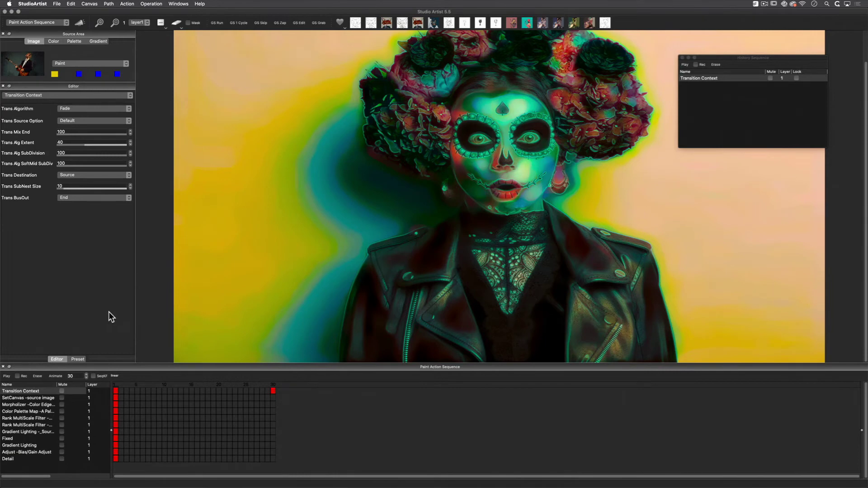
# - Play the sequence from frame 1 and show the original guitarist photo
pyautogui.click(116, 392)
pyautogui.click(6, 376)
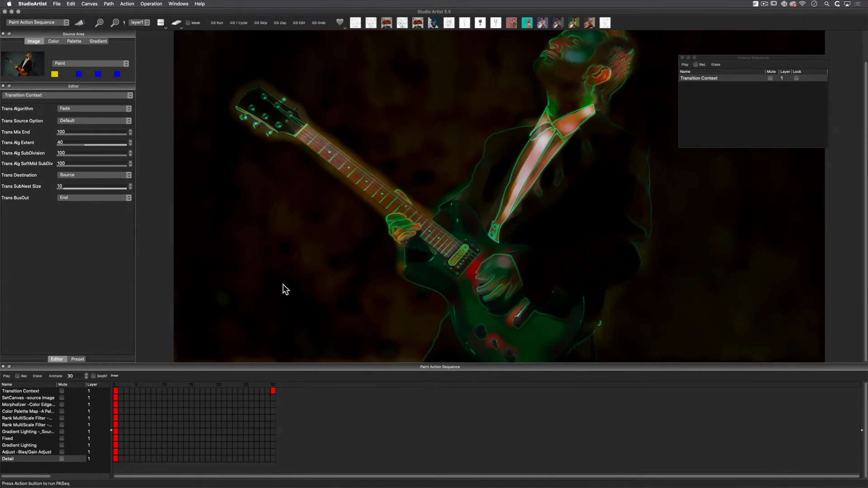
pyautogui.click(113, 392)
pyautogui.click(115, 398)
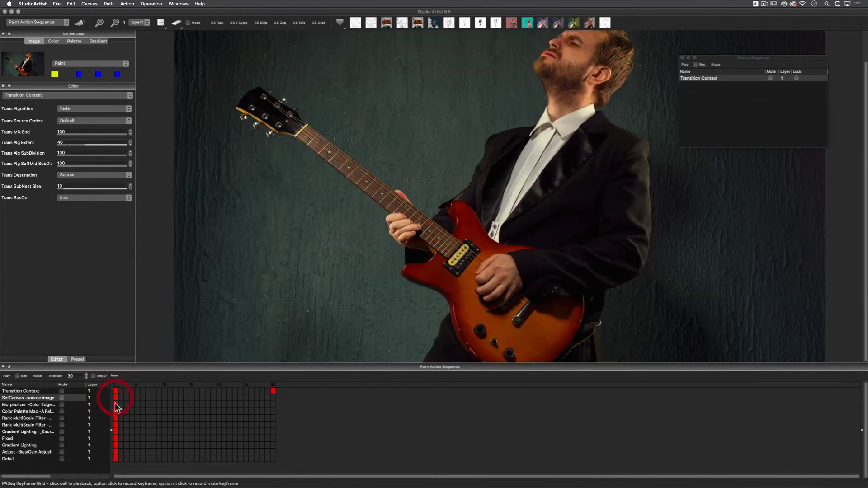
# - Apply the Morpholizer and Color Palette Map steps at frame 1, then show factory presets
pyautogui.click(115, 404)
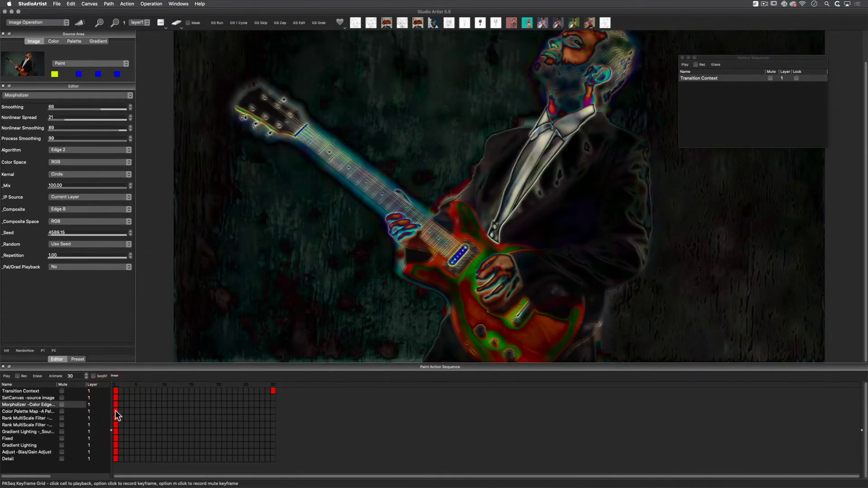
pyautogui.click(116, 410)
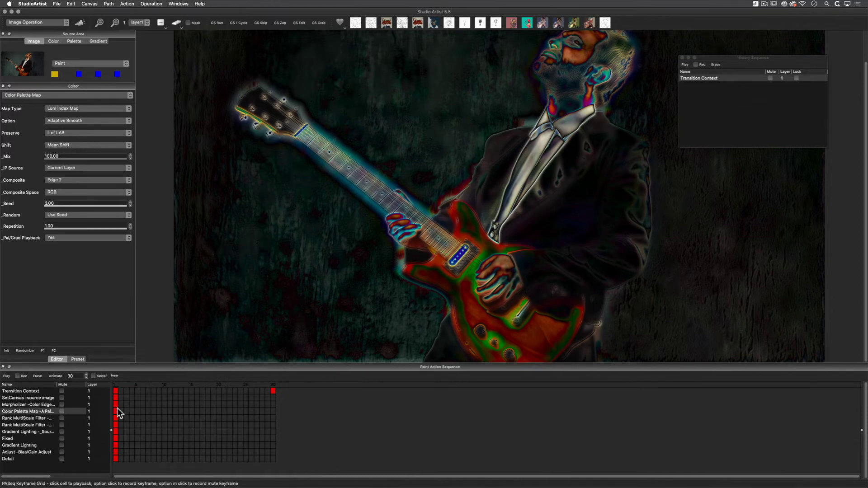
pyautogui.click(79, 359)
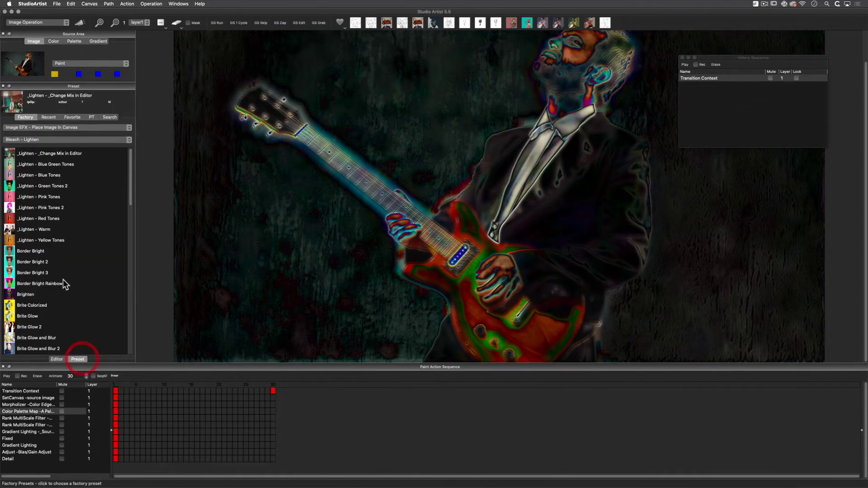
# - In the Color Palette Maping category, try the _Palettizer Muted 2, 4 and 6 presets
pyautogui.click(52, 139)
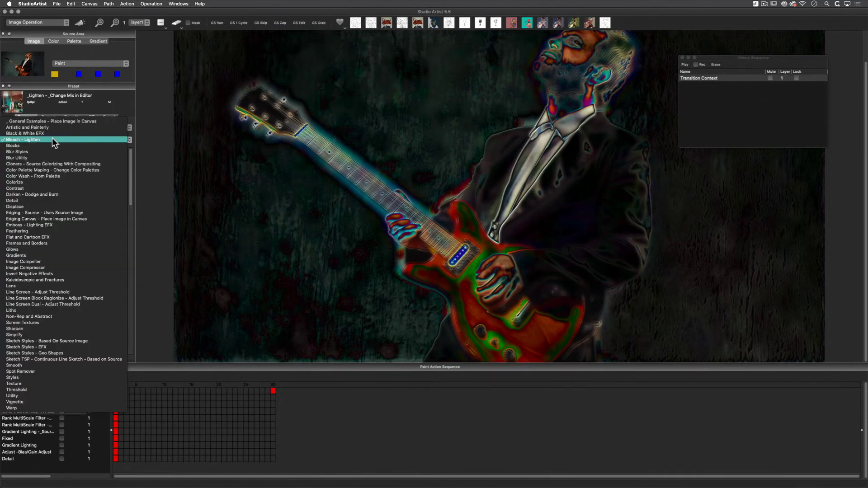
pyautogui.click(53, 170)
pyautogui.click(44, 185)
pyautogui.click(41, 199)
pyautogui.click(43, 221)
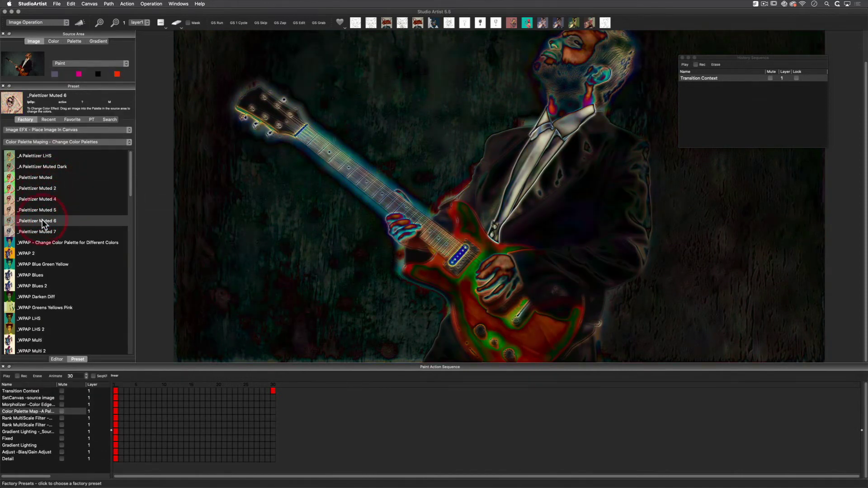
# - Apply _WPAP - Change Color Palette for Different Colors and preview the Rank MultiScale Filter step
pyautogui.click(44, 242)
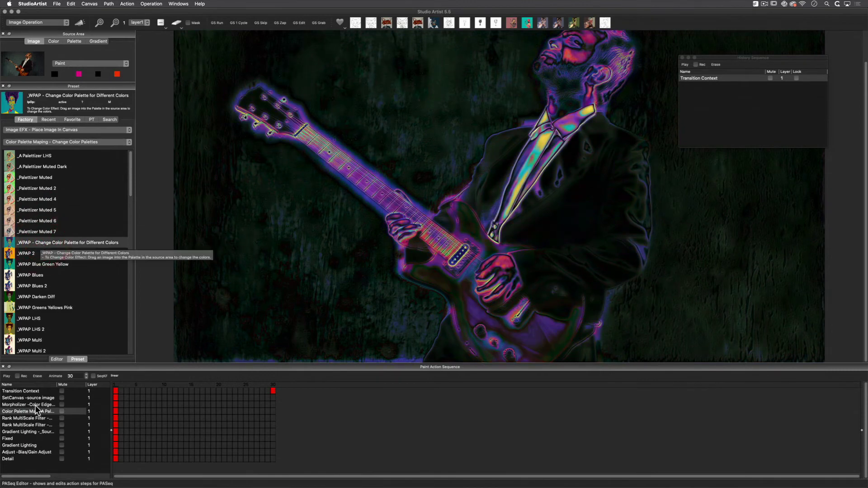
pyautogui.click(115, 419)
pyautogui.click(115, 424)
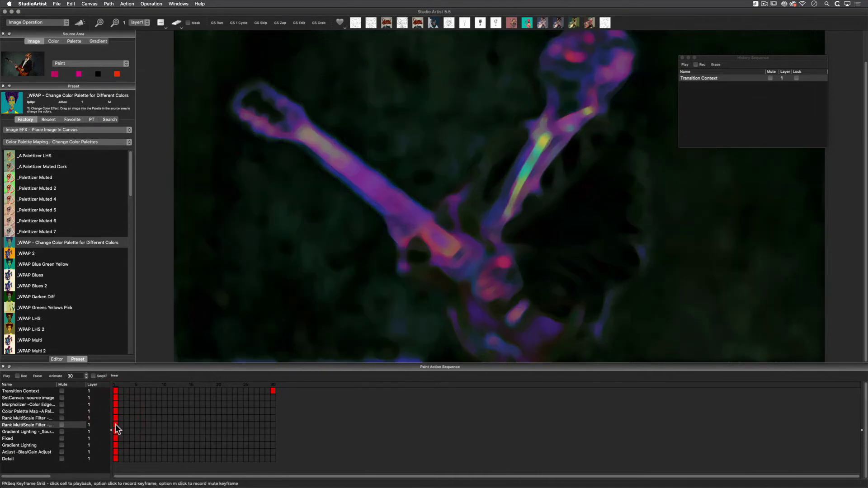
# - Preview the Gradient Lighting source, Fixed and Gradient Lighting steps of the sequence
pyautogui.click(114, 431)
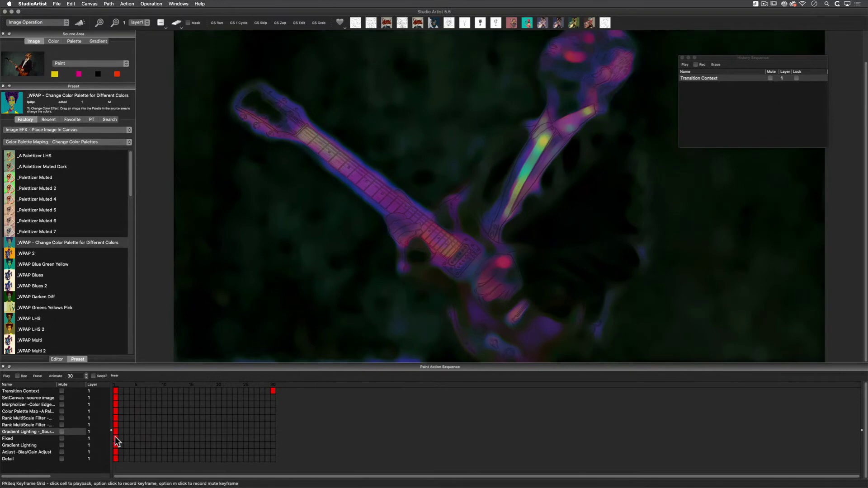
pyautogui.click(116, 438)
pyautogui.click(116, 445)
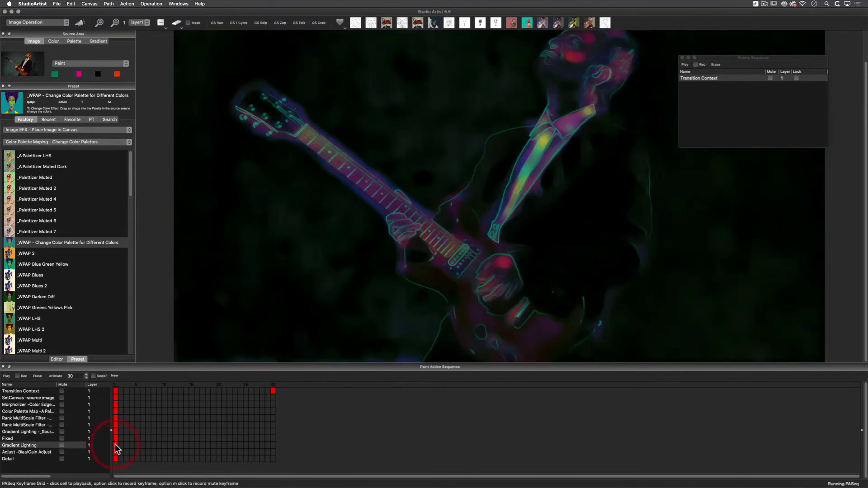
# - From Edging - Source, apply Source Edge - Yellow (change Source Color) after trying Source Edge - Green 2
pyautogui.click(69, 142)
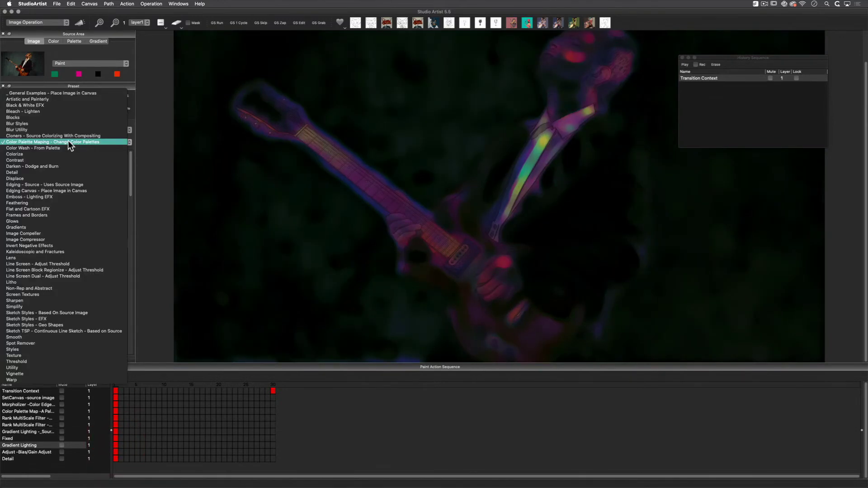
pyautogui.click(66, 184)
pyautogui.scroll(-2, 130, 188)
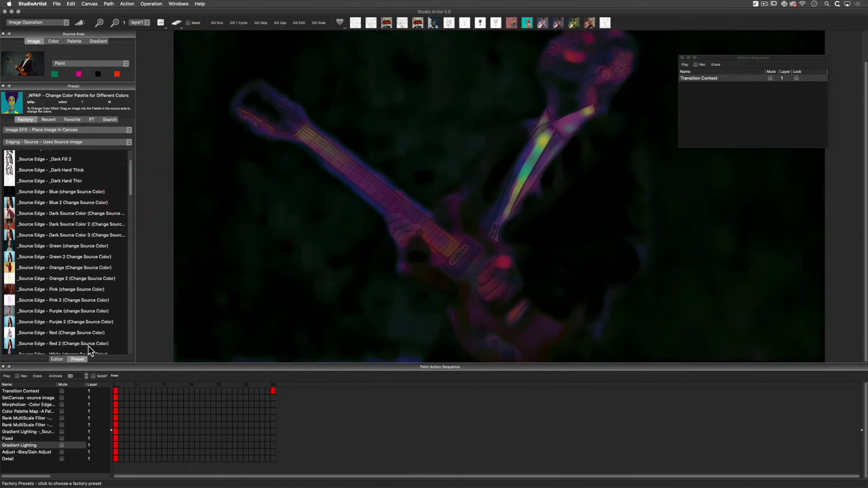
pyautogui.moveTo(129, 183); pyautogui.dragTo(127, 189)
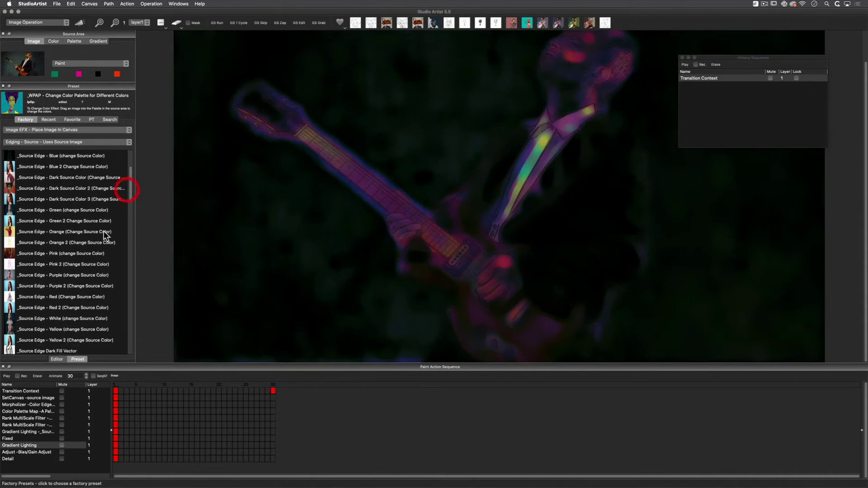
pyautogui.click(29, 221)
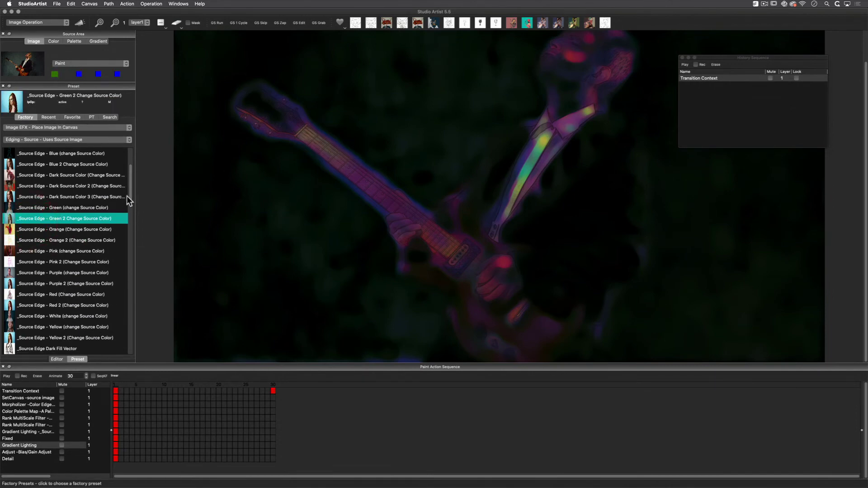
pyautogui.scroll(-5, 128, 196)
pyautogui.click(77, 274)
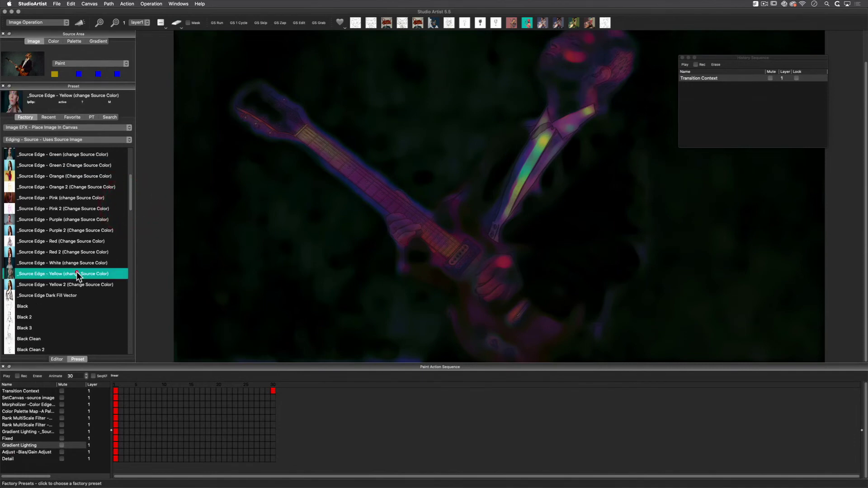
pyautogui.click(80, 22)
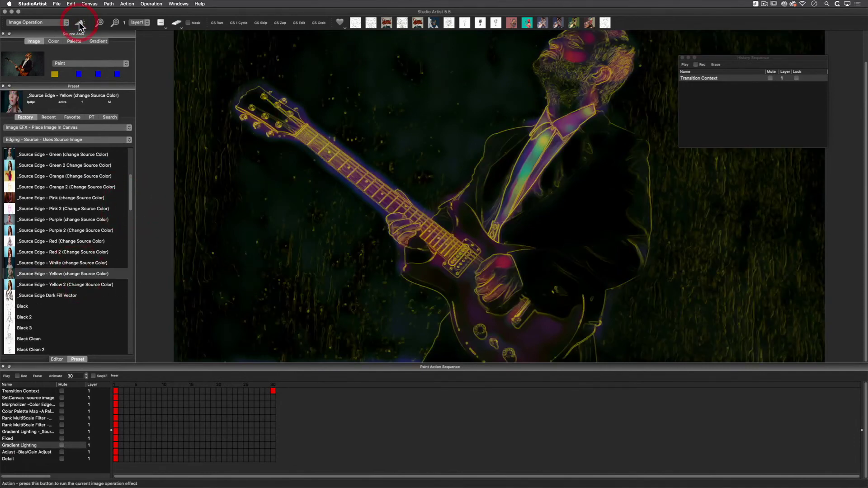
# - Apply the Bleach - Lighten _Lighten - _Change Mix in Editor preset and turn on sequence recording
pyautogui.click(58, 140)
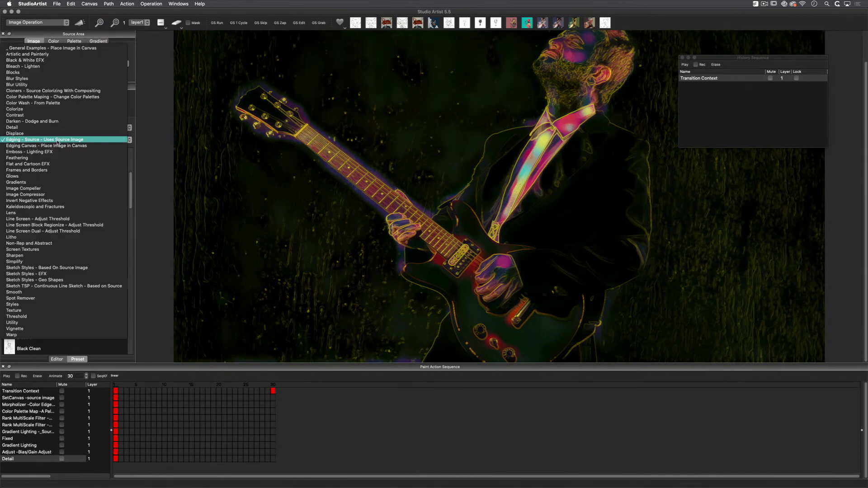
pyautogui.click(54, 66)
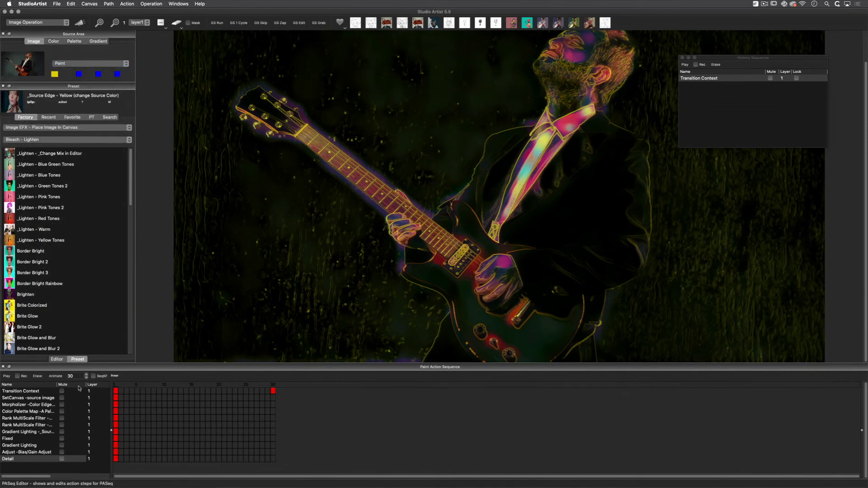
pyautogui.click(46, 154)
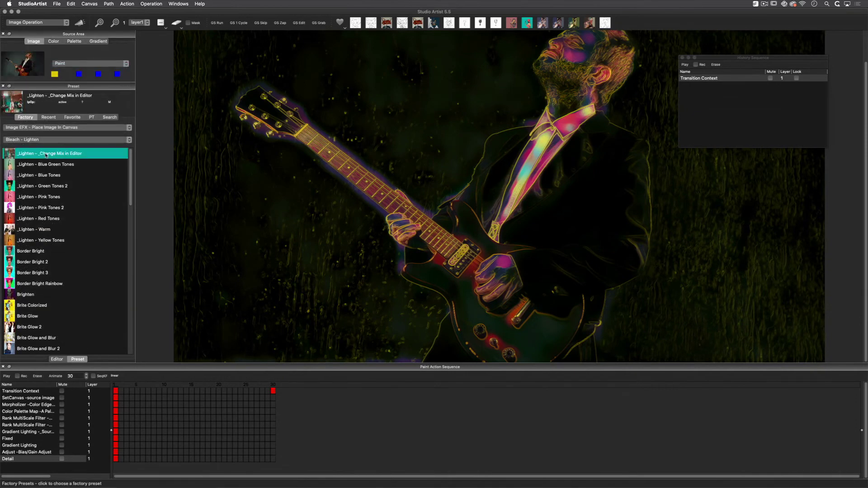
pyautogui.click(81, 24)
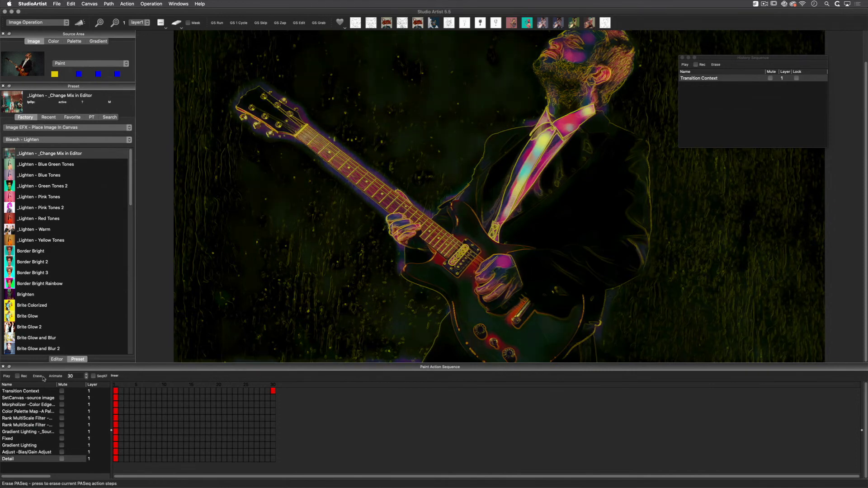
pyautogui.click(18, 376)
pyautogui.click(49, 190)
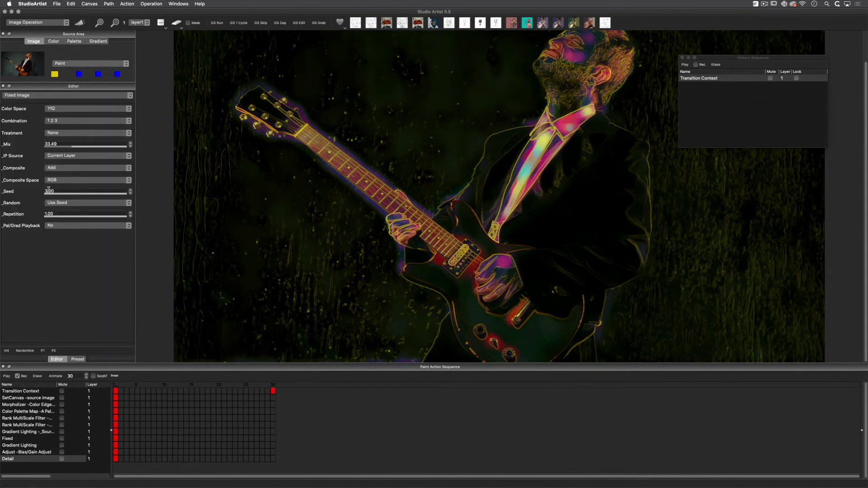
# - Raise the lighten Mix to about 63 and switch to editing the Paint Action Sequence
pyautogui.click(76, 146)
pyautogui.moveTo(83, 149); pyautogui.dragTo(93, 149)
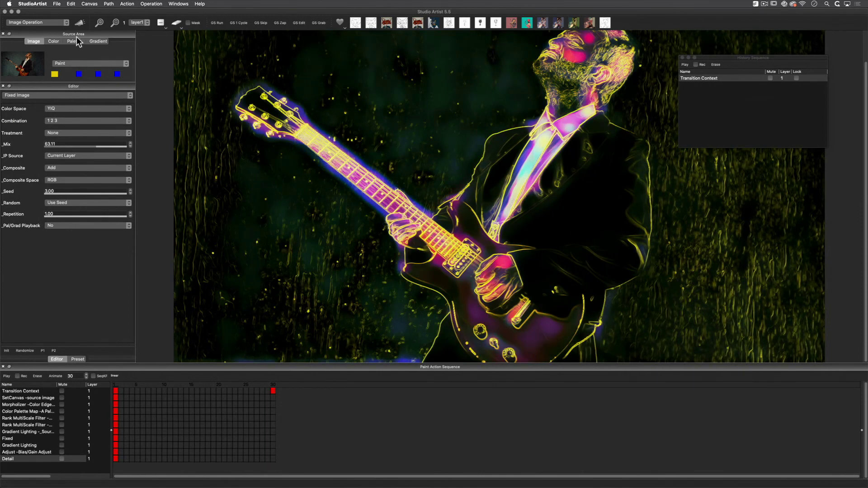
pyautogui.click(36, 22)
pyautogui.click(31, 114)
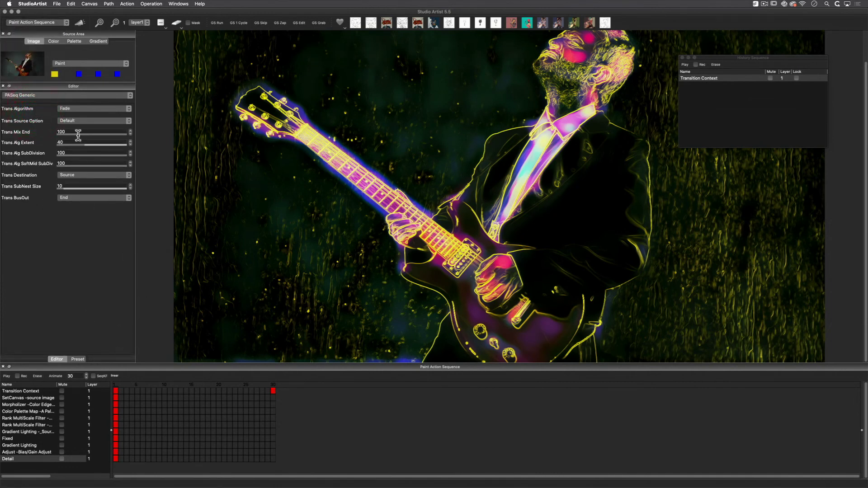
# - Set the Transition Context algorithm to Fracture with Trans Alg Extent 500 and play the sequence
pyautogui.click(71, 96)
pyautogui.click(72, 107)
pyautogui.click(77, 109)
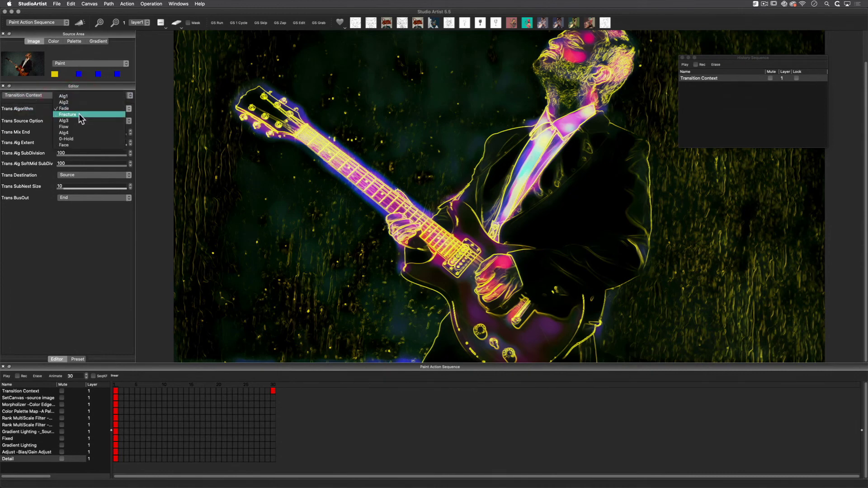
pyautogui.click(79, 113)
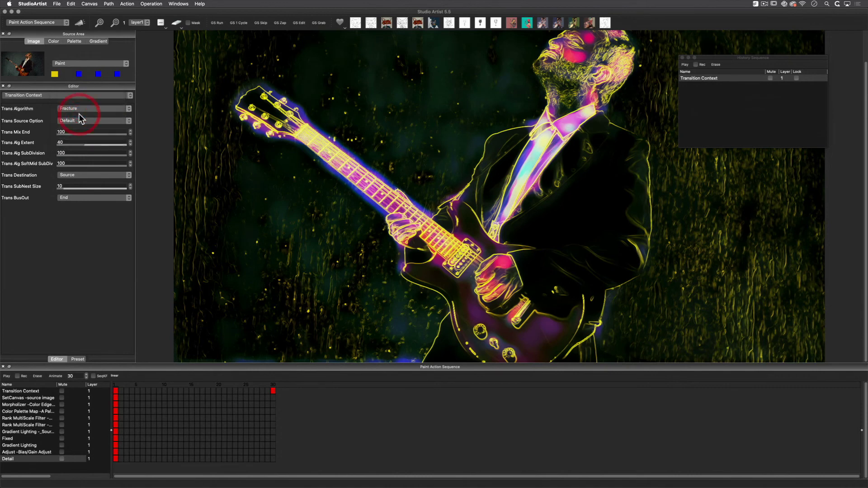
pyautogui.click(60, 143)
pyautogui.write('500')
pyautogui.press('Return')
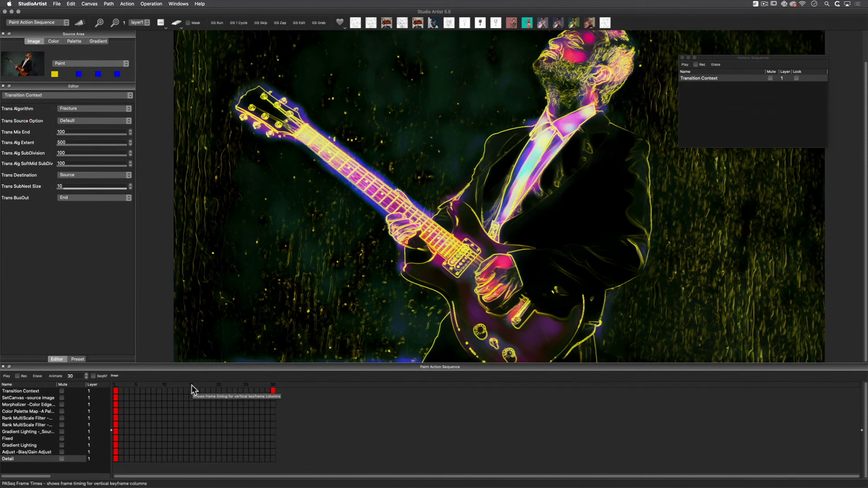
pyautogui.click(7, 376)
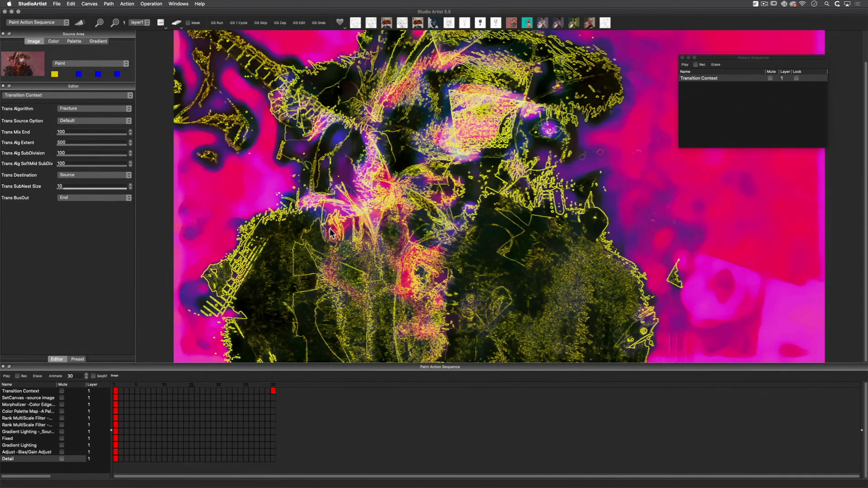
# - Set Trans Alg SubDivision to 16 and SoftMid SubDiv to 5
pyautogui.doubleClick(67, 154)
pyautogui.write('16')
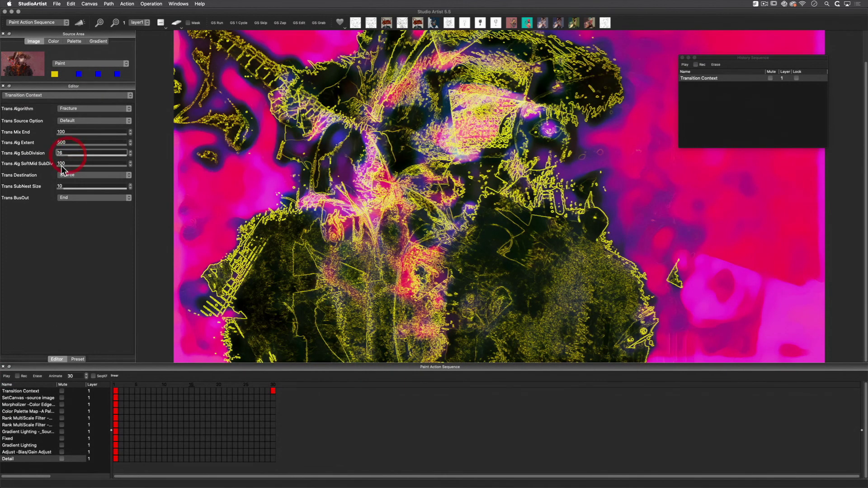
pyautogui.doubleClick(68, 163)
pyautogui.write('5')
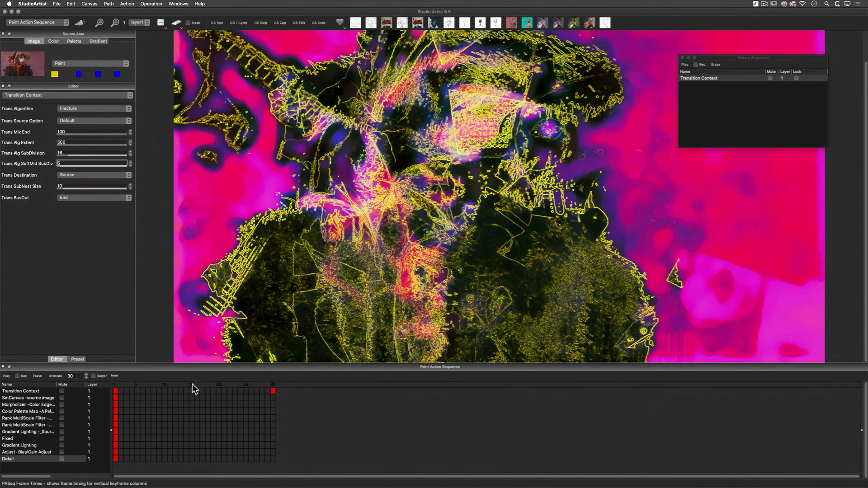
# - Replay the sequence and bring up the Animate with Paint Action Sequence to Movie command
pyautogui.click(6, 375)
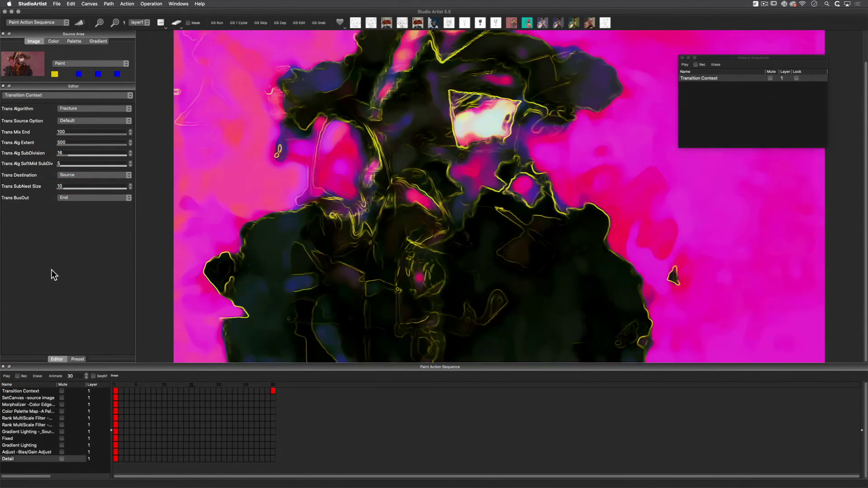
pyautogui.click(127, 3)
pyautogui.moveTo(158, 67)
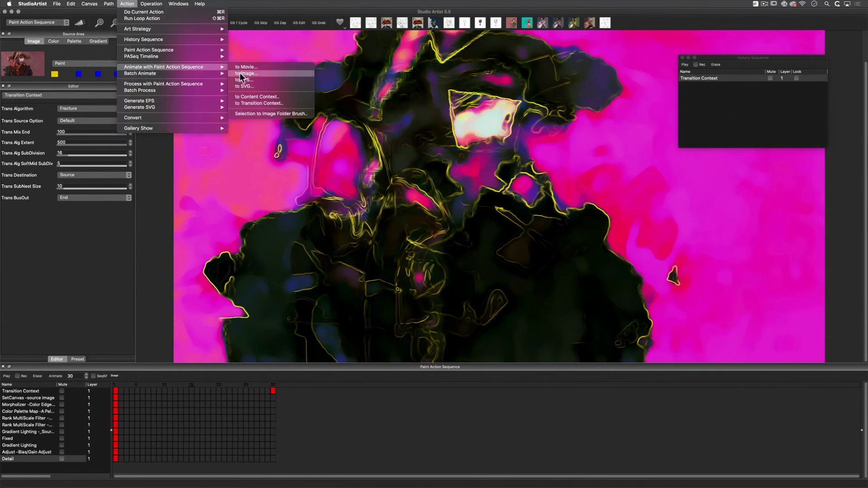